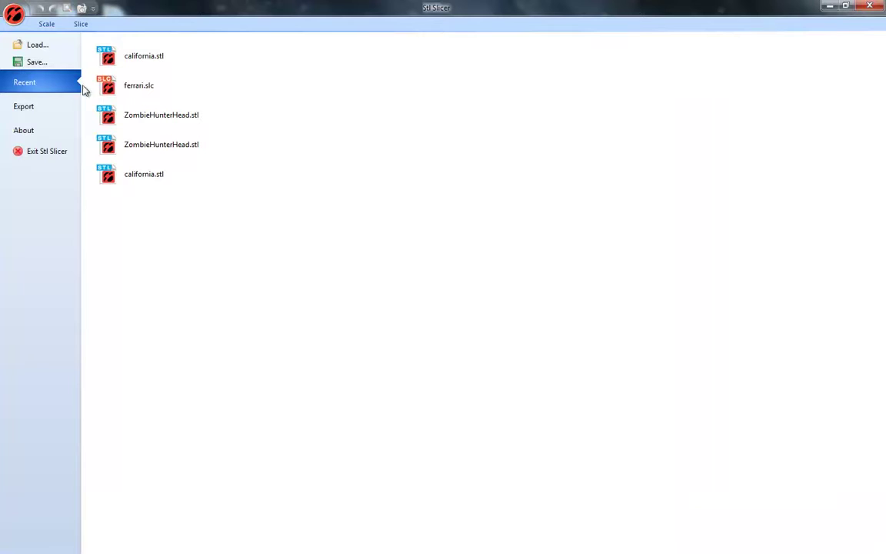
- Open the recent california.stl file and rotate the car model in 90° increments until it lies in side profile
click(112, 59)
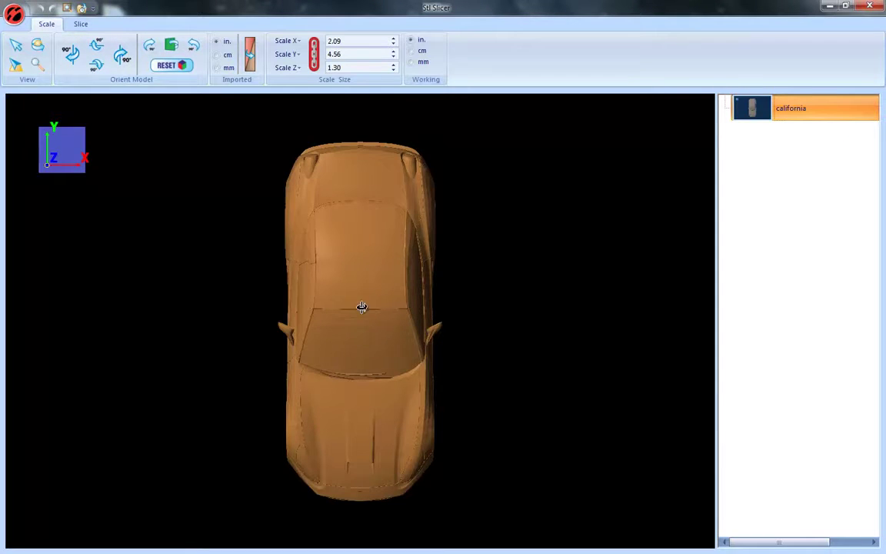
drag(362, 306, 362, 222)
drag(363, 306, 356, 377)
click(69, 153)
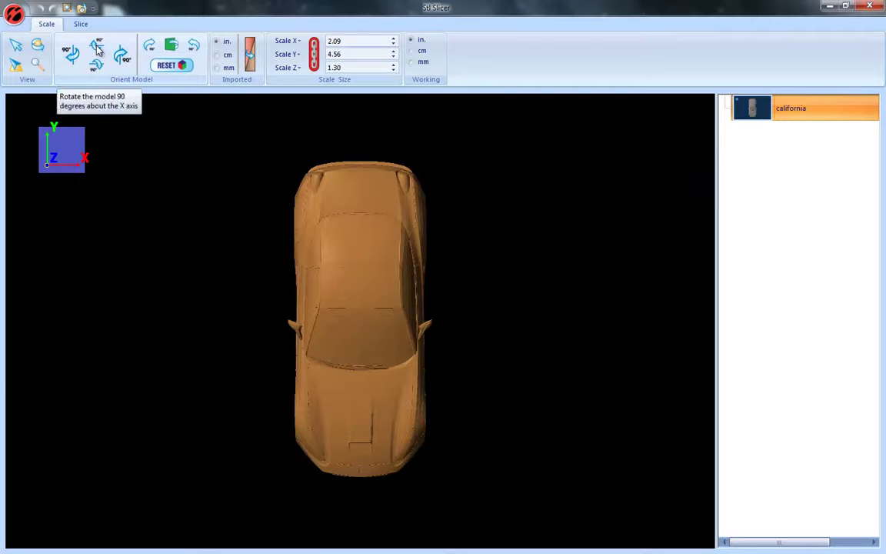
click(70, 54)
click(71, 55)
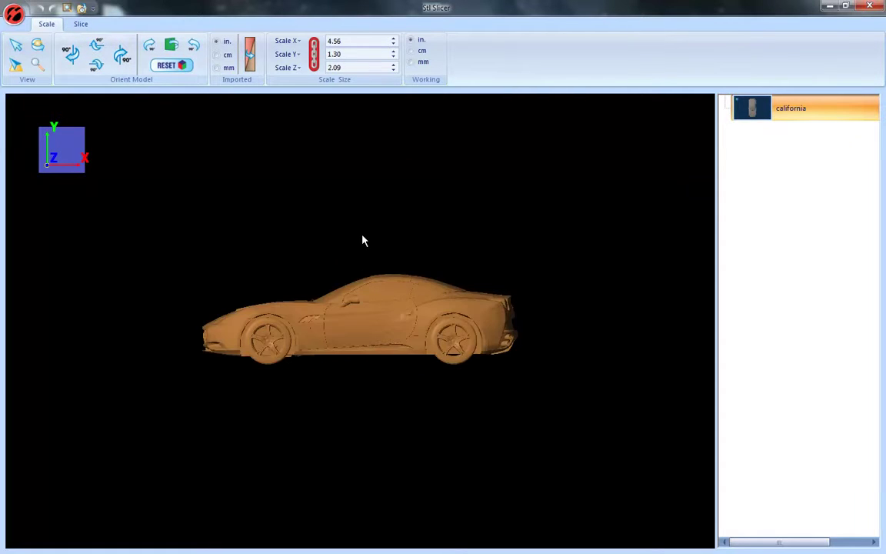
- Scale the car model proportionally to an X size of 24 in
drag(59, 150, 56, 171)
click(60, 161)
double_click(354, 41)
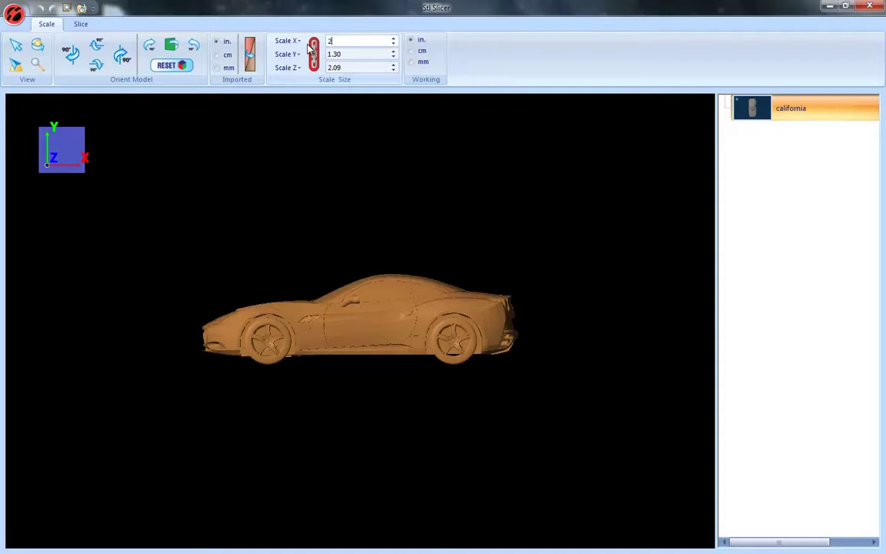
text(24)
key(Return)
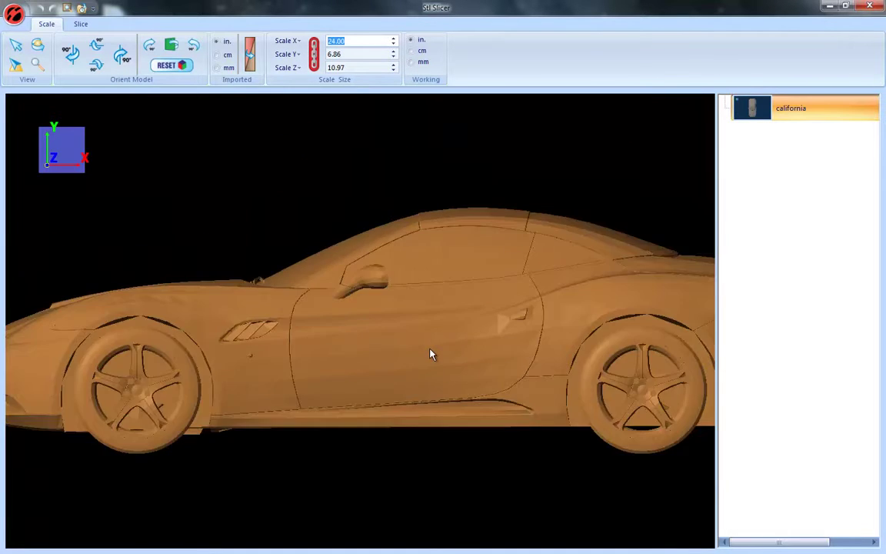
mouse_move(431, 355)
mouse_down()
mouse_move(477, 337)
mouse_move(497, 377)
mouse_move(432, 362)
mouse_move(464, 352)
mouse_move(444, 356)
mouse_up()
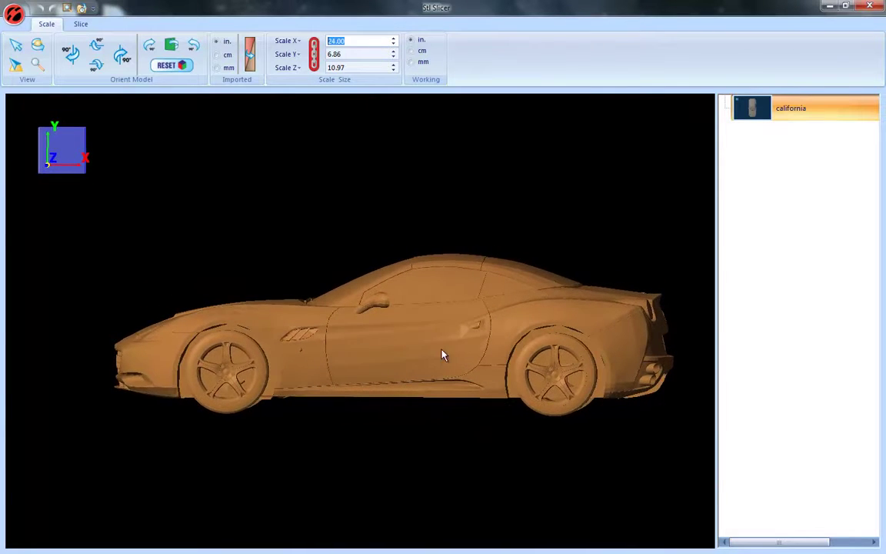
- Cut the car lengthwise with the slice plane 1.915 in. from the front, along the inner edge of the near-side wheels
click(81, 24)
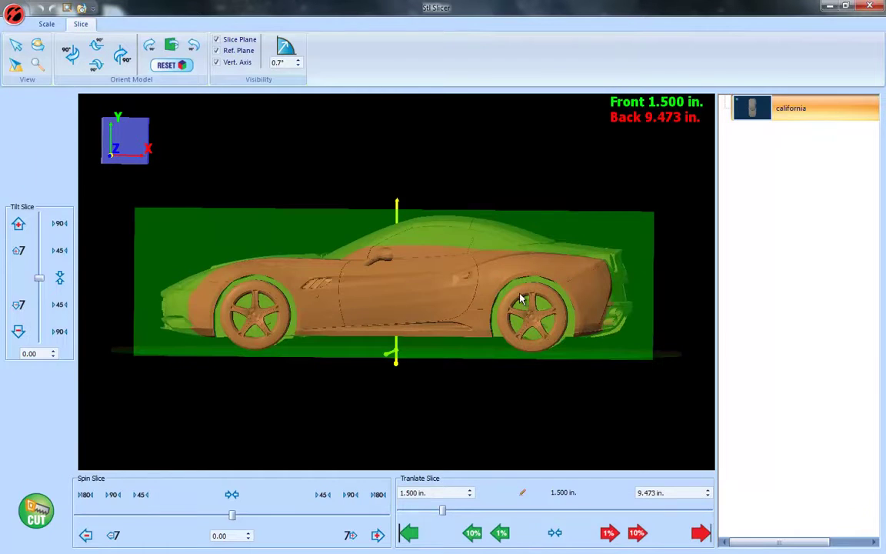
drag(462, 299, 382, 285)
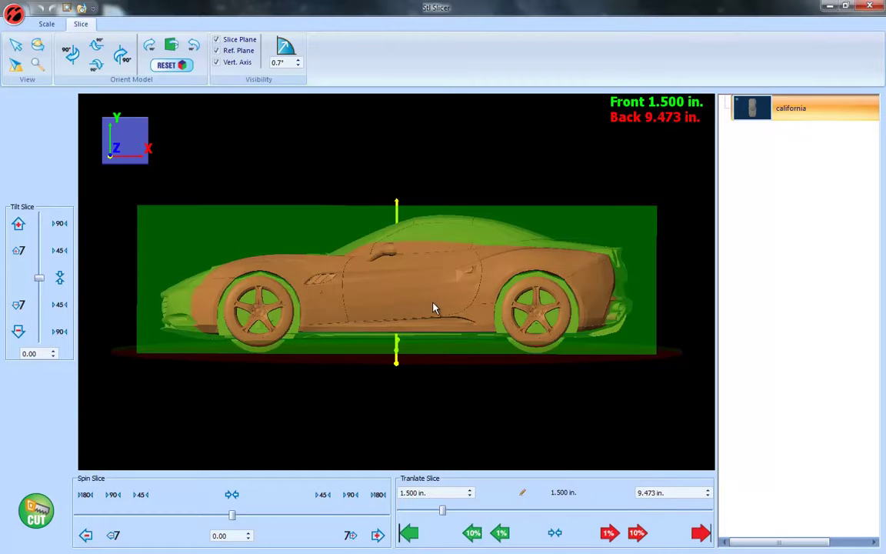
scroll(422, 310, up, 3)
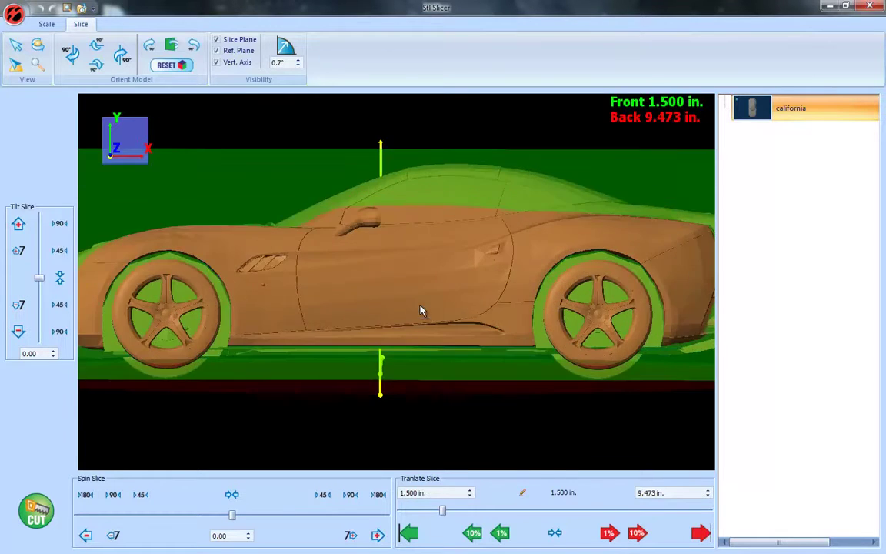
scroll(481, 311, down, 3)
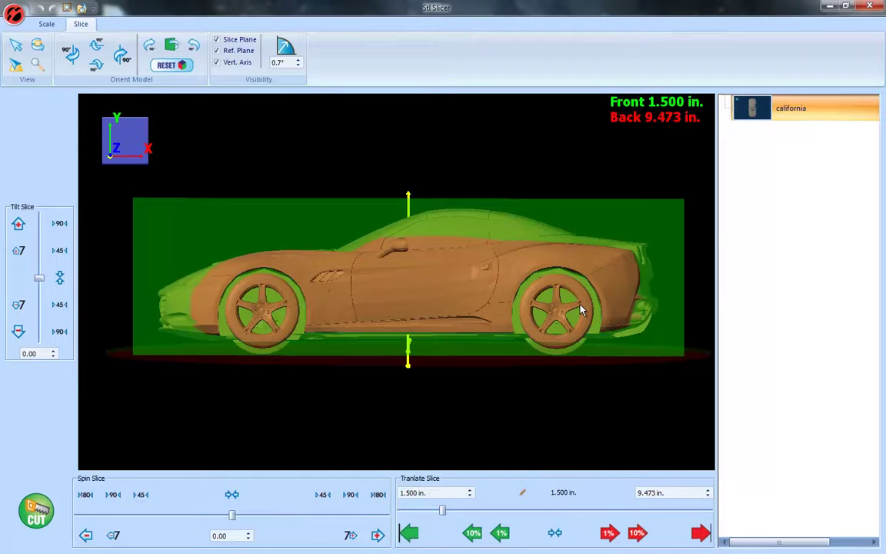
drag(412, 316, 409, 217)
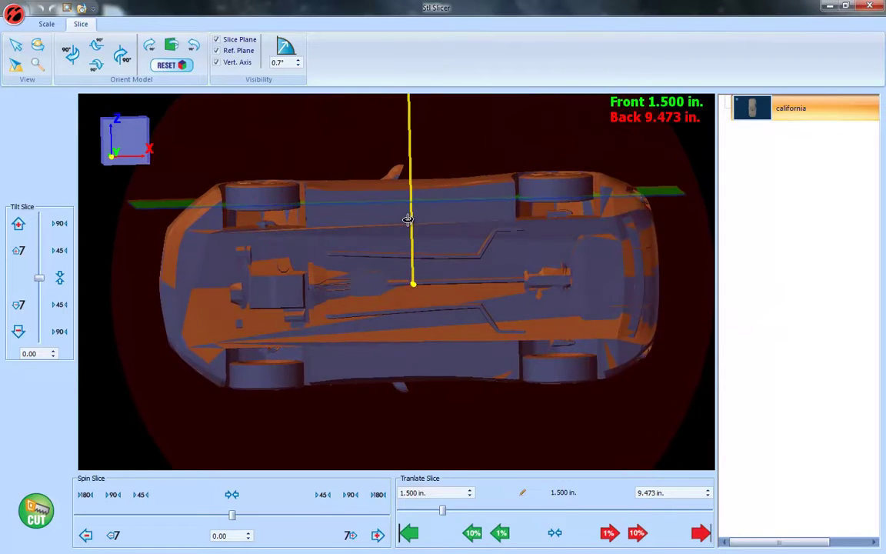
scroll(412, 231, up, 2)
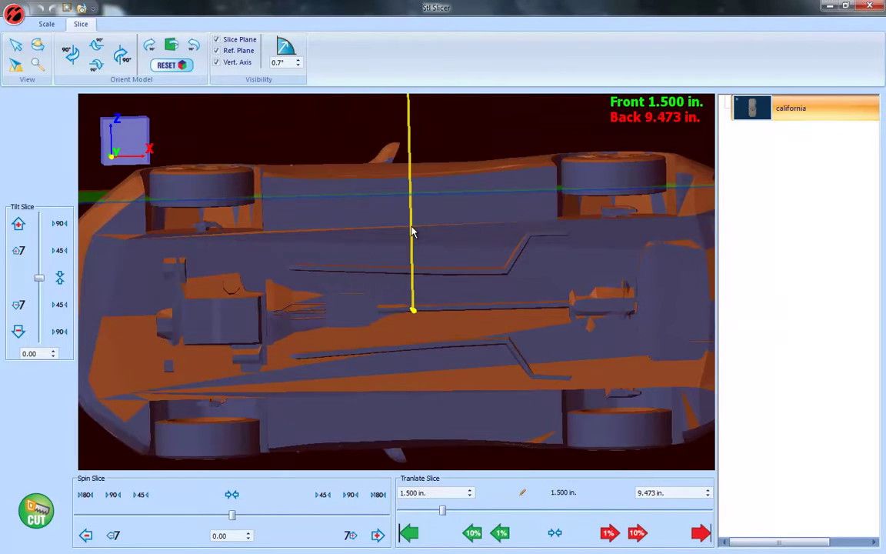
drag(411, 227, 416, 228)
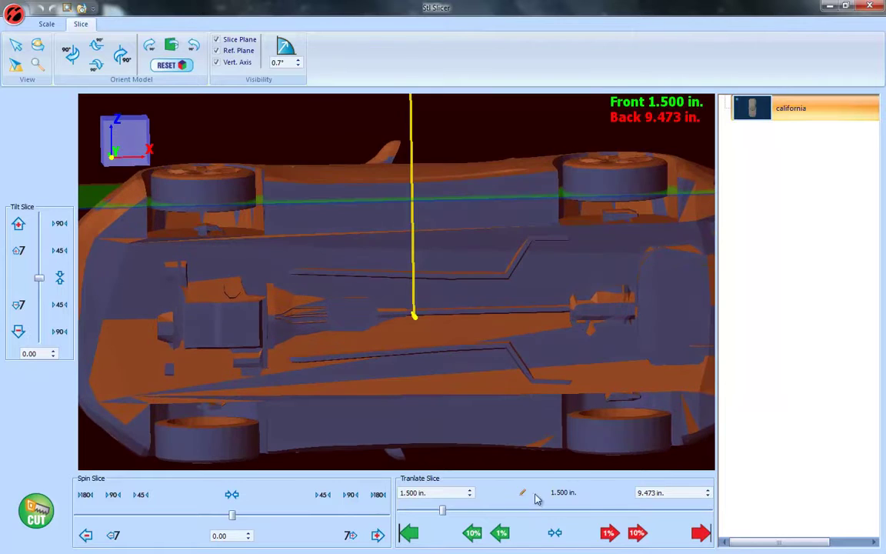
drag(444, 511, 459, 512)
drag(443, 315, 435, 304)
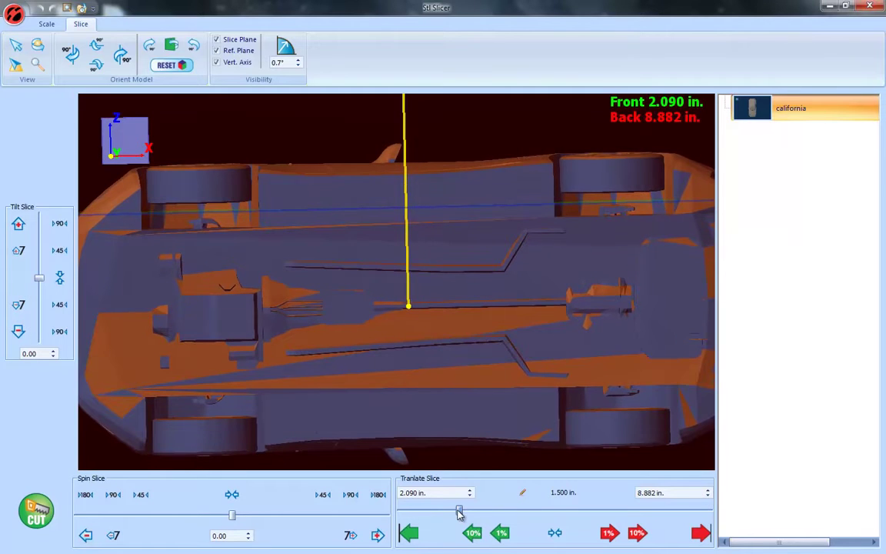
drag(460, 512, 455, 512)
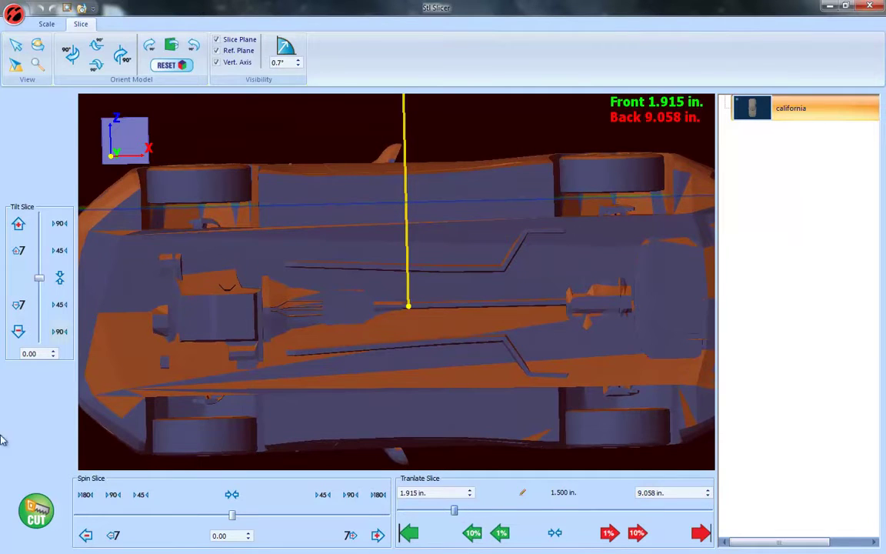
click(36, 512)
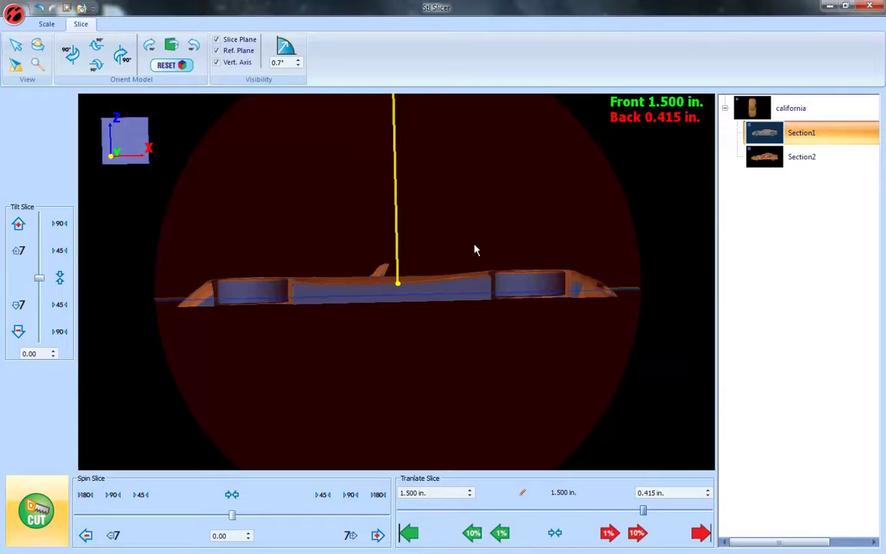
- Spin the slice plane of Section1 to 90° so it crosses the car near its rear end
drag(372, 293, 588, 266)
drag(446, 299, 467, 284)
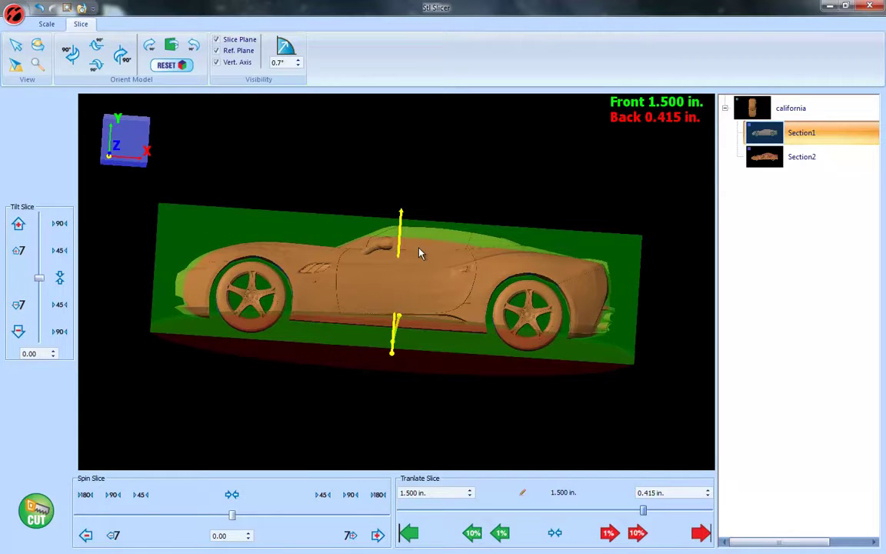
scroll(535, 314, up, 6)
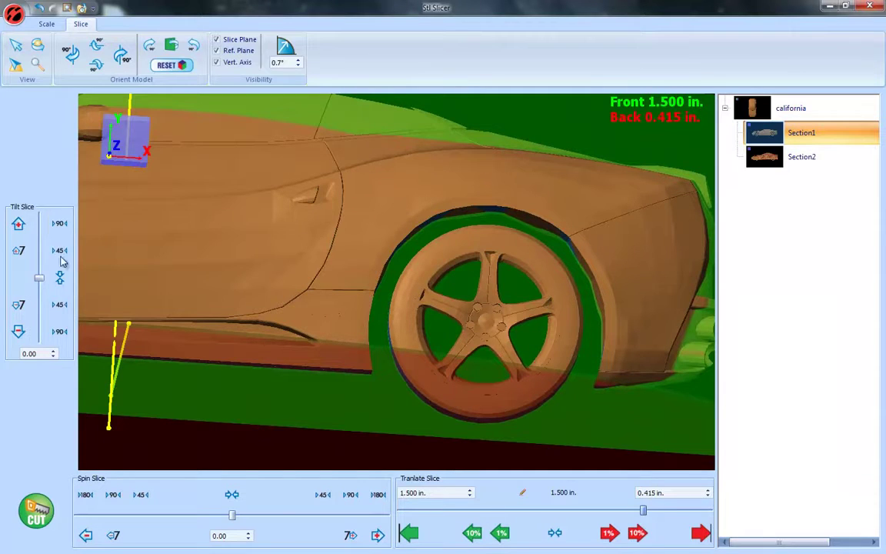
click(351, 495)
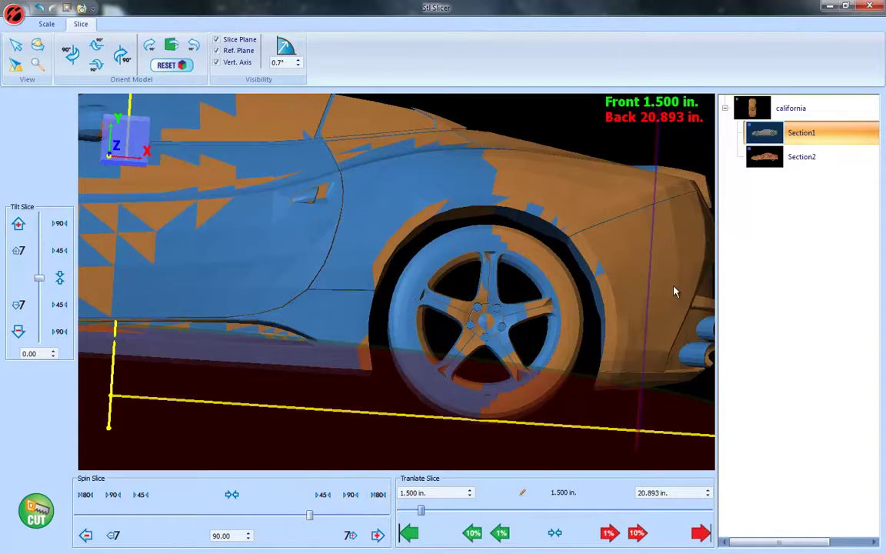
middle_drag(675, 291, 654, 280)
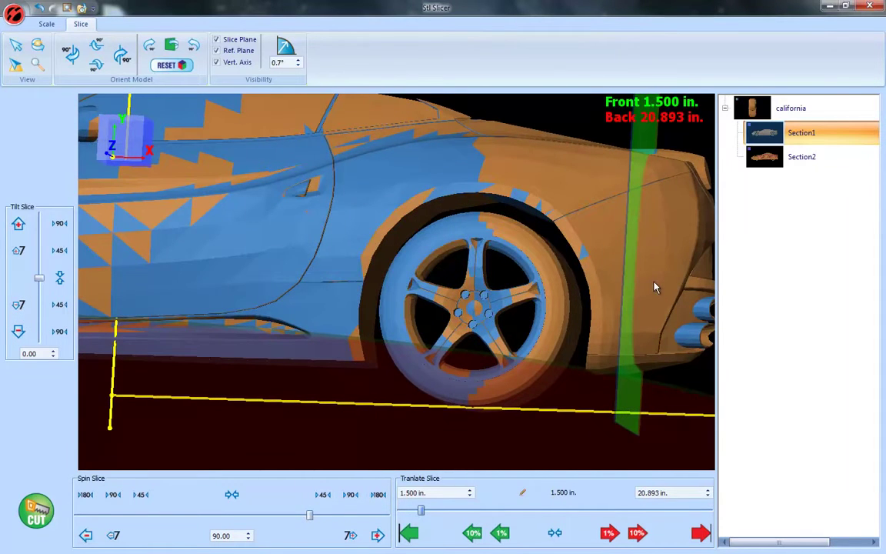
- Lower the visibility angle to -0.1°
click(299, 67)
click(299, 67)
click(298, 66)
click(298, 66)
click(299, 66)
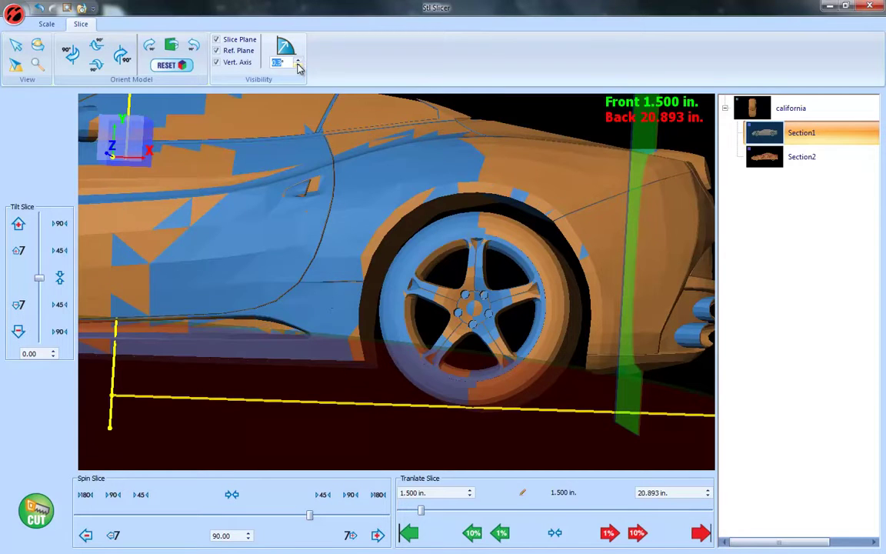
click(298, 67)
click(299, 66)
click(299, 66)
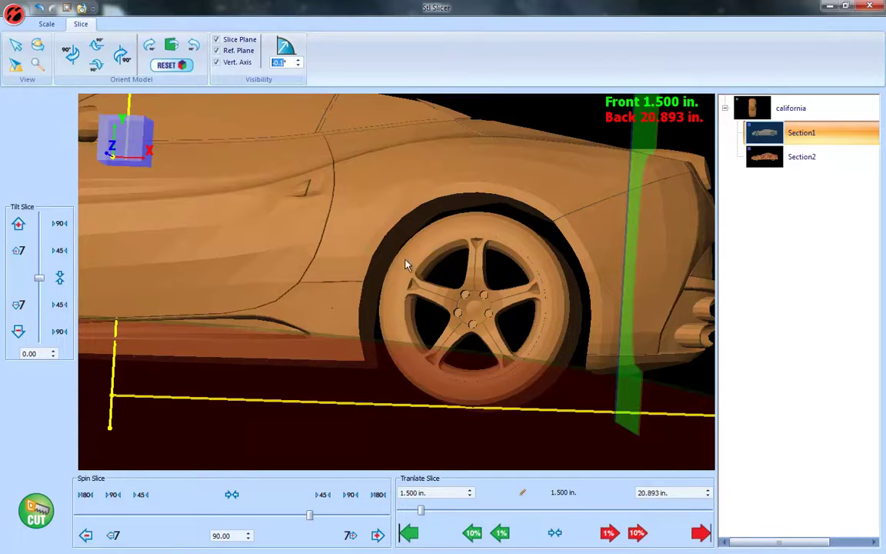
- Cut the rear end off Section1 just behind the rear wheel, with the slice plane at 2.575 in. and tilted 5°
middle_drag(593, 296, 593, 287)
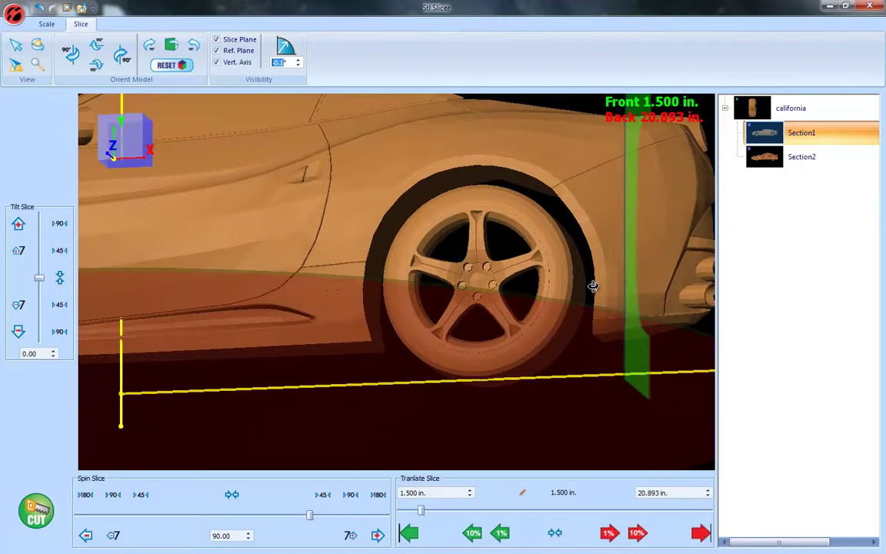
scroll(593, 287, up, 2)
scroll(457, 269, up, 3)
middle_drag(558, 234, 579, 234)
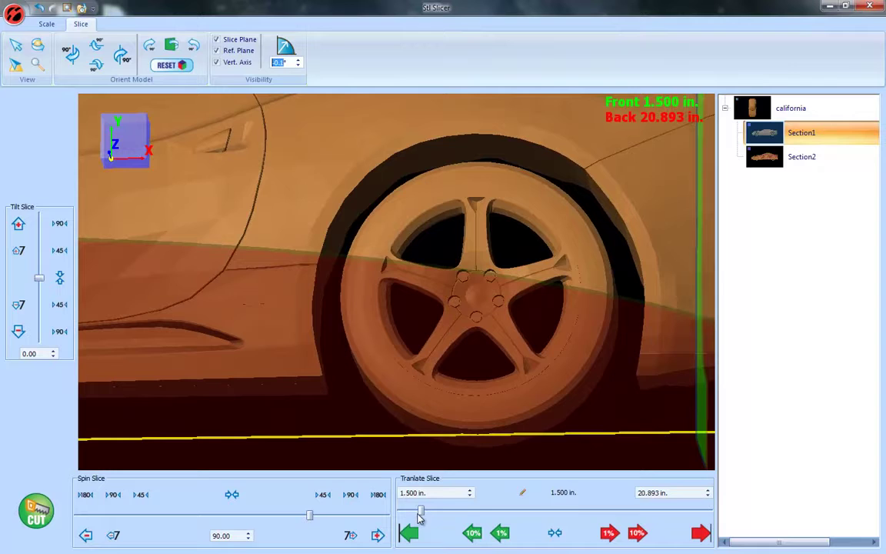
drag(422, 513, 436, 511)
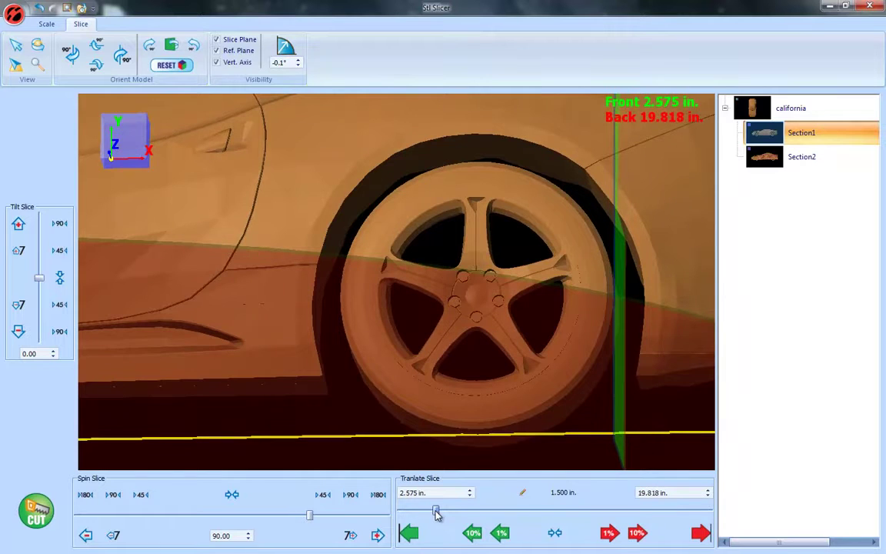
middle_drag(635, 333, 641, 332)
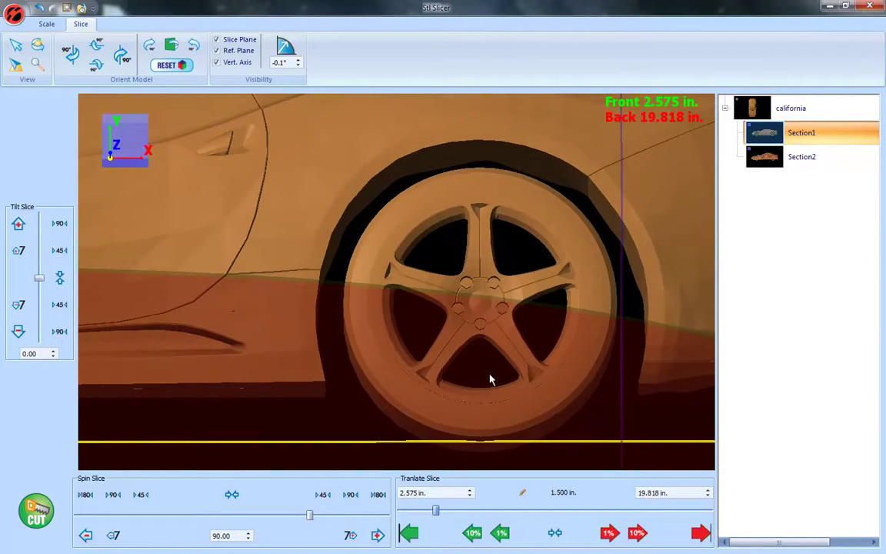
drag(620, 354, 617, 354)
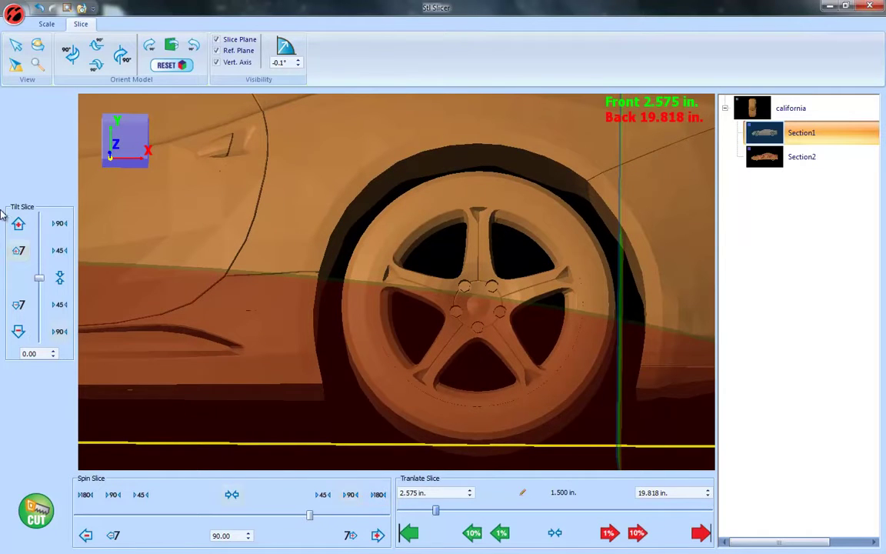
drag(43, 283, 44, 277)
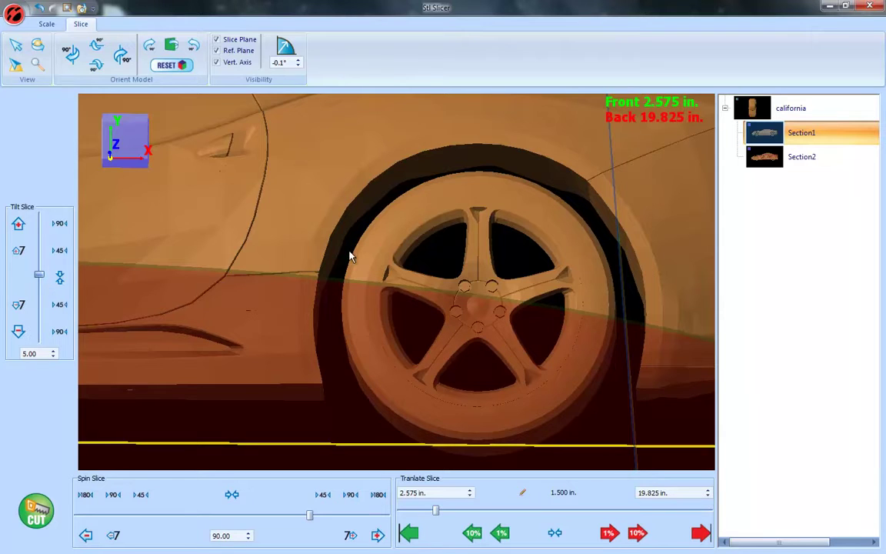
click(28, 501)
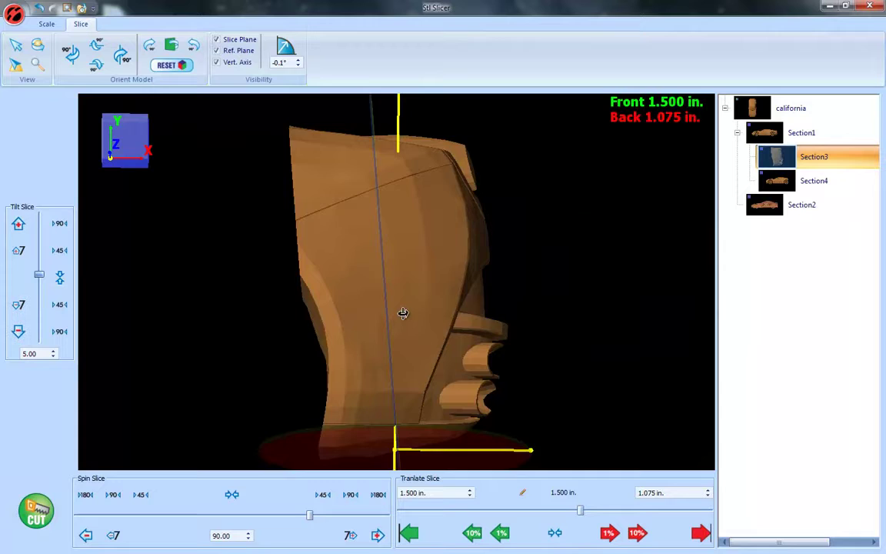
- Compare the cut-off rear piece, Section3, with the remaining car side, Section4
scroll(403, 313, down, 2)
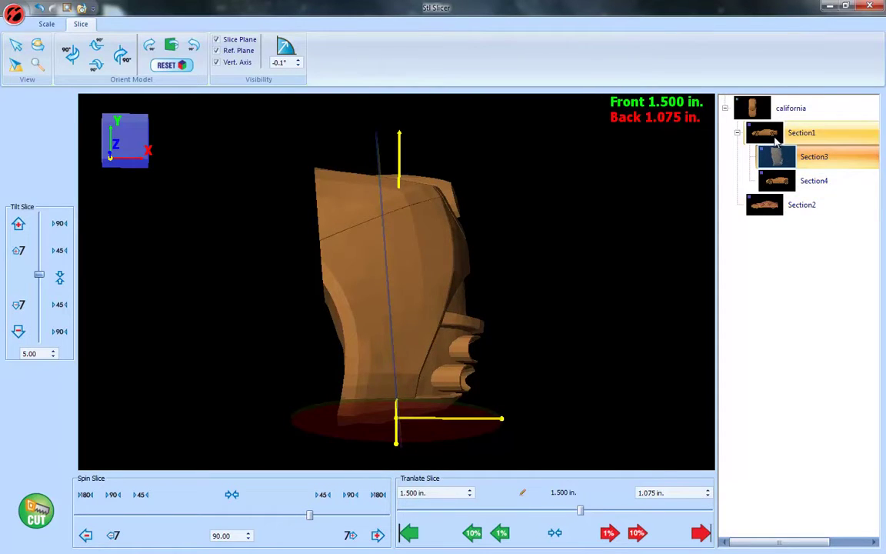
click(778, 173)
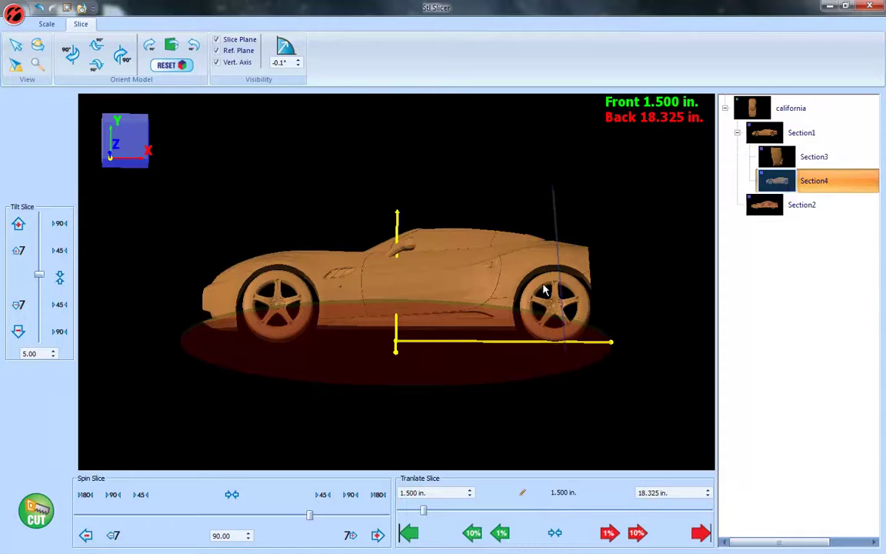
click(779, 160)
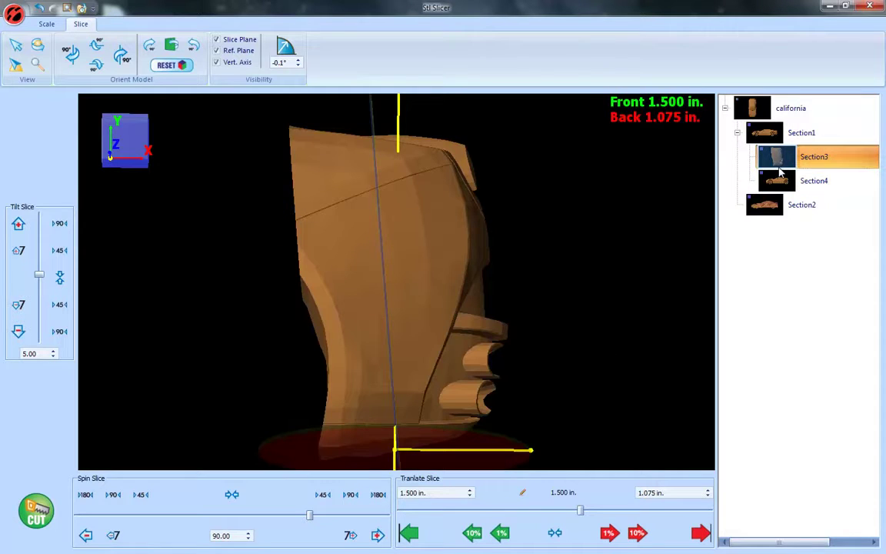
- Cut Section4 just ahead of the rear wheel with the slice plane at 3.777 in. and tilted 5°
click(781, 174)
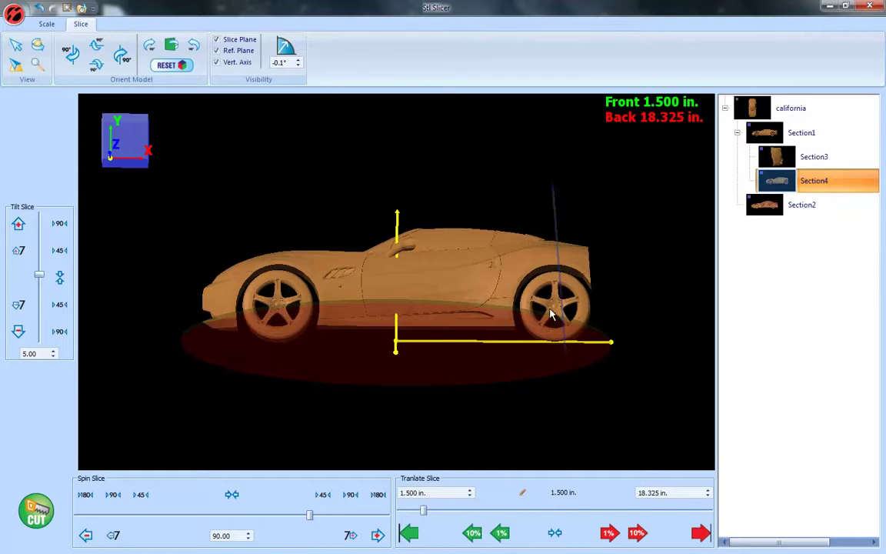
scroll(569, 316, up, 5)
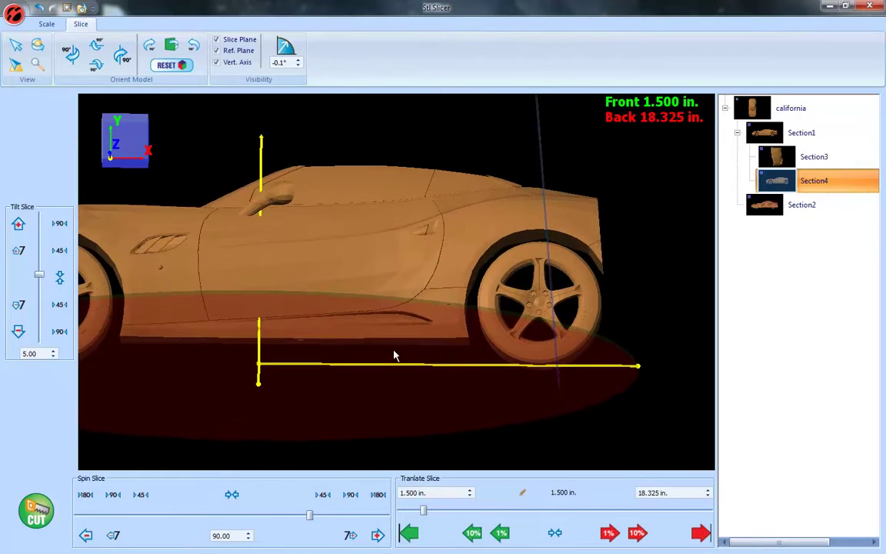
drag(424, 512, 460, 512)
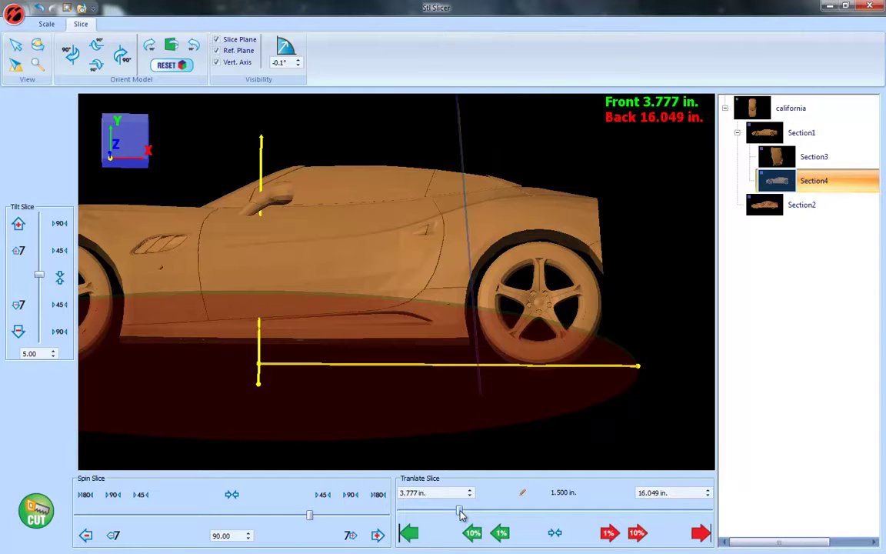
click(36, 511)
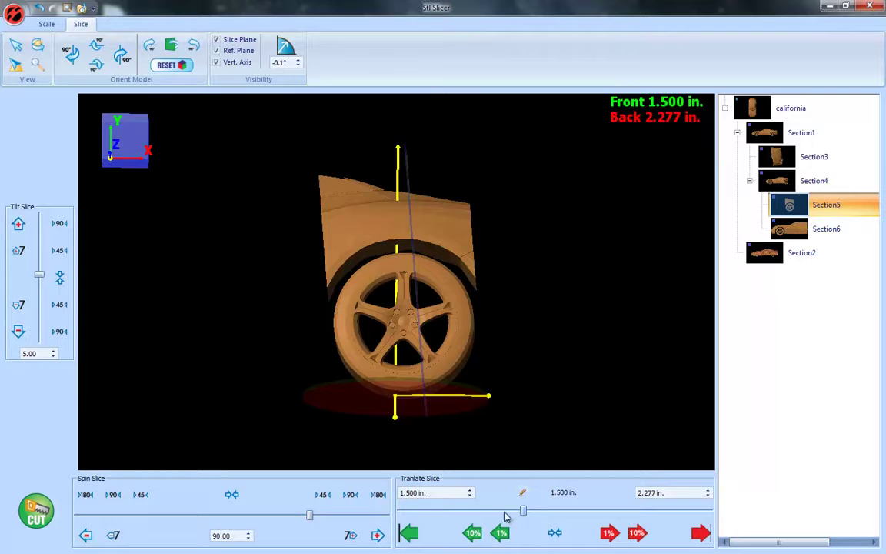
- Cut the upper fender off the rear wheel piece, Section5, with the slice plane tilted 60°
scroll(413, 283, up, 2)
drag(39, 275, 69, 237)
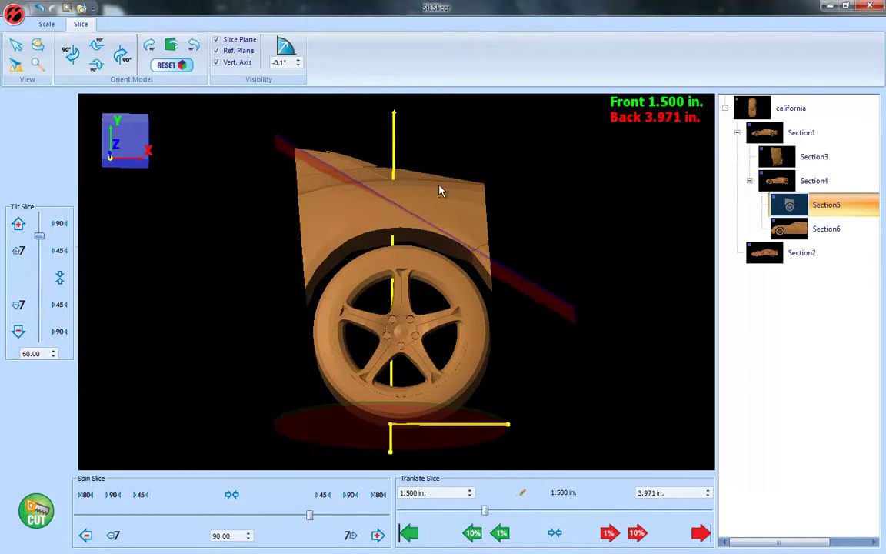
scroll(431, 251, up, 2)
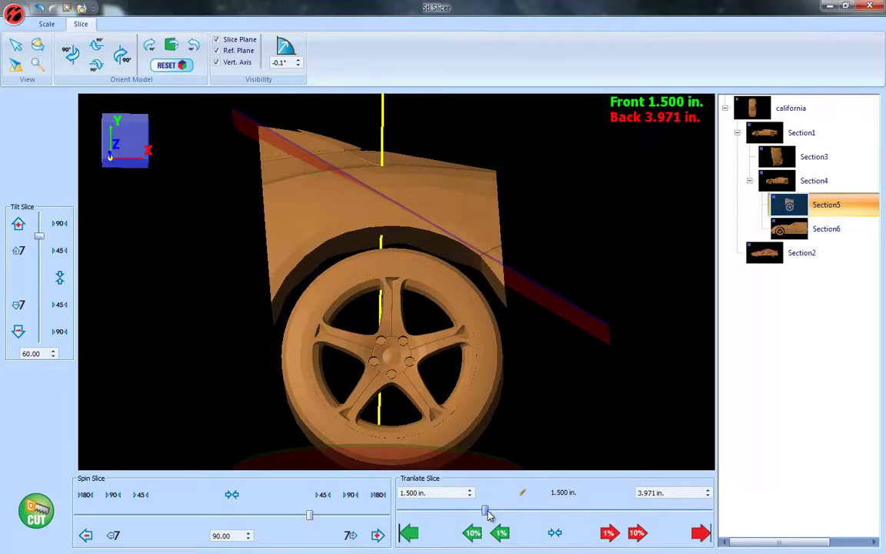
drag(485, 510, 520, 479)
mouse_move(516, 306)
mouse_down()
mouse_move(514, 327)
mouse_move(520, 320)
mouse_up()
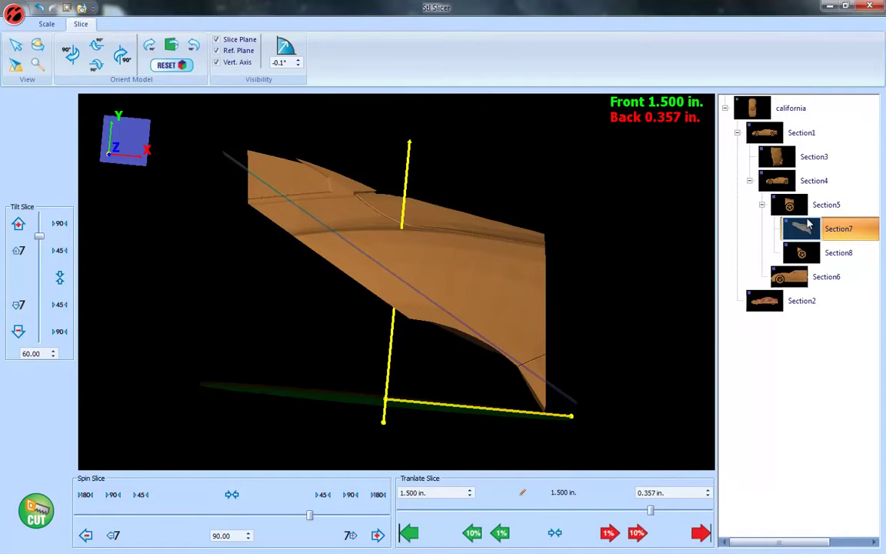
- Merge the upper rear fender, Section7, and the rear end, Section3, into the car body, Section6
click(793, 276)
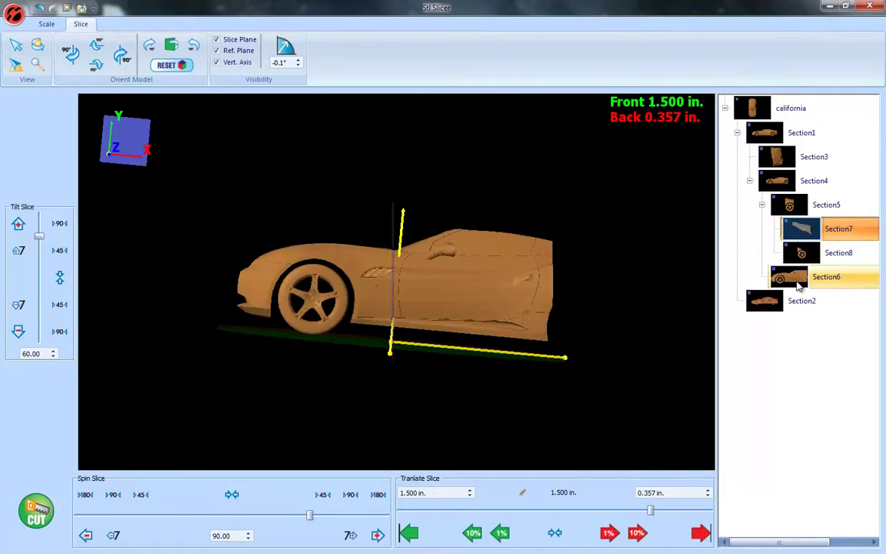
click(804, 231)
drag(807, 229, 806, 281)
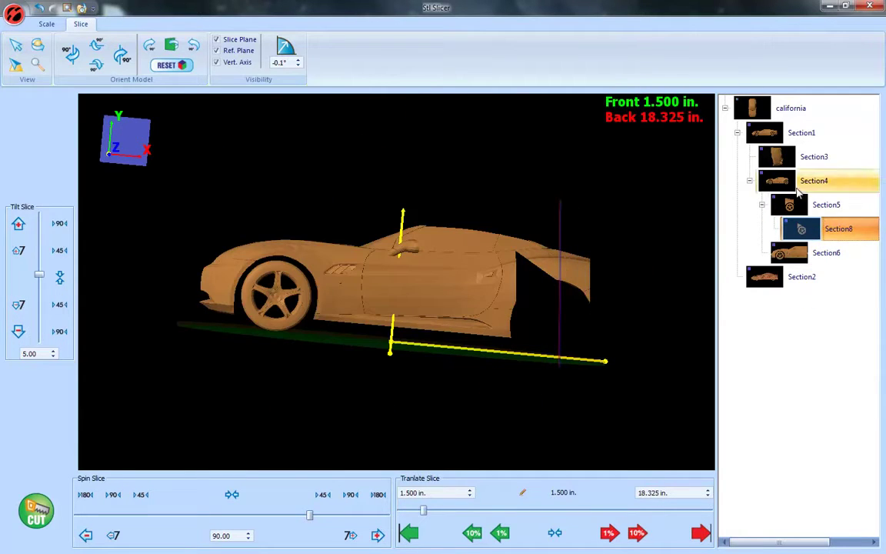
drag(781, 159, 784, 252)
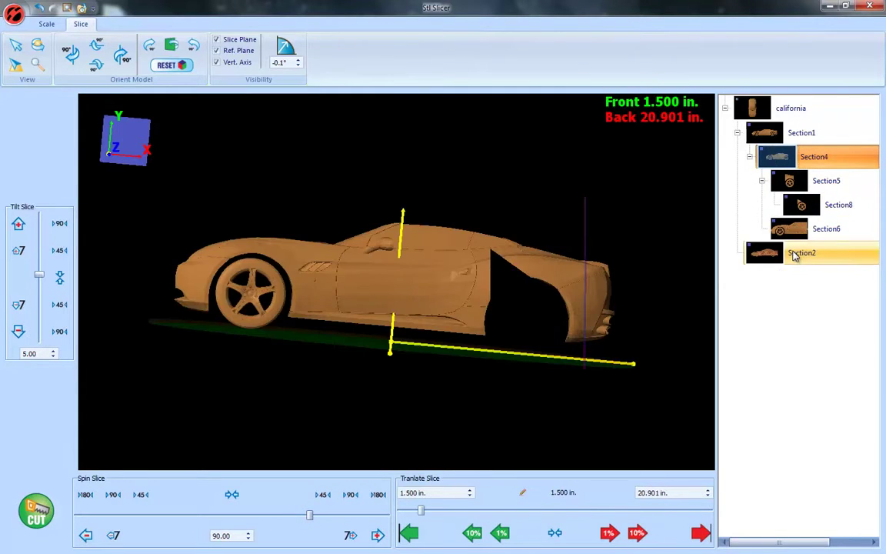
- Cut the fender corner ahead of the wheel off Section8 at 3.640 in. with a -43° tilt, and merge it into Section6
click(802, 203)
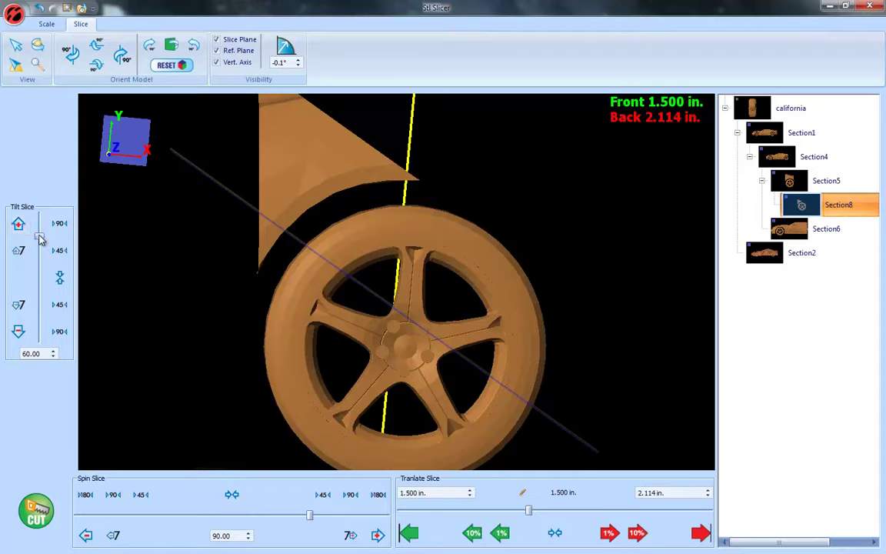
drag(41, 240, 54, 205)
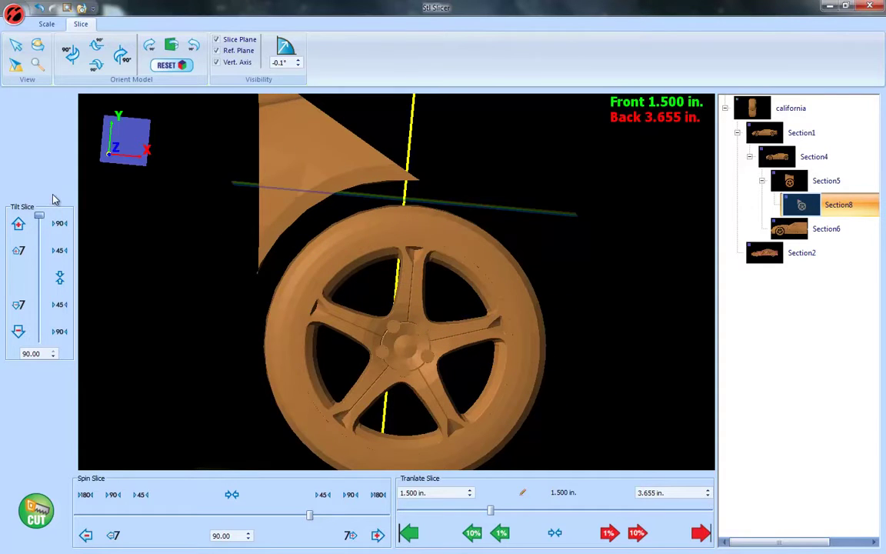
drag(39, 215, 38, 268)
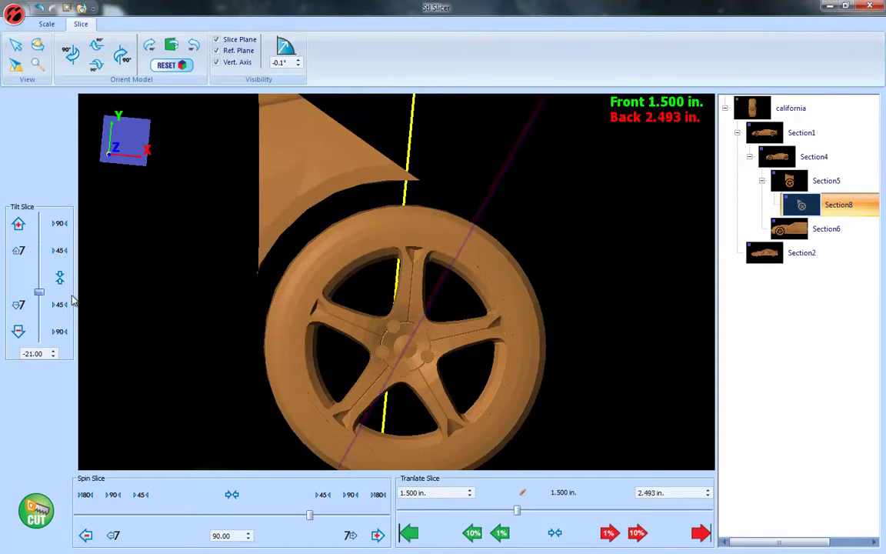
drag(72, 302, 79, 314)
drag(485, 514, 600, 517)
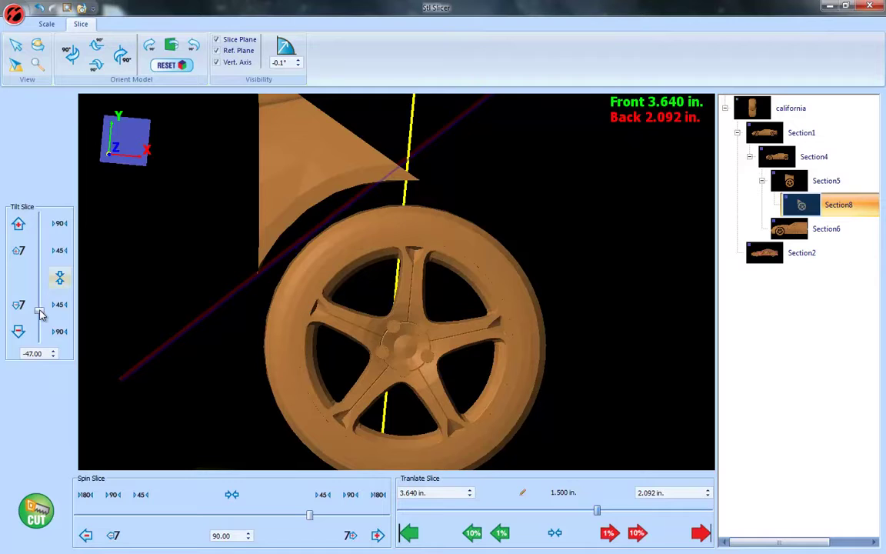
drag(41, 314, 41, 312)
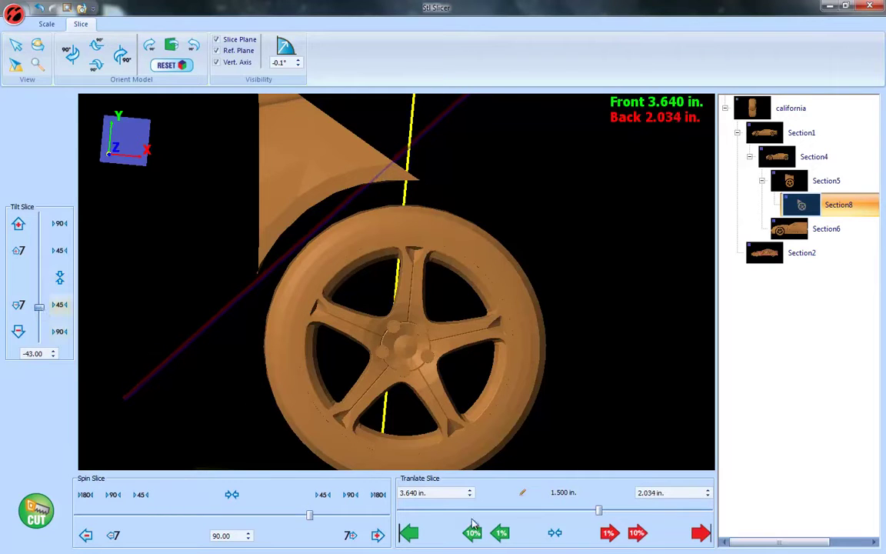
click(44, 512)
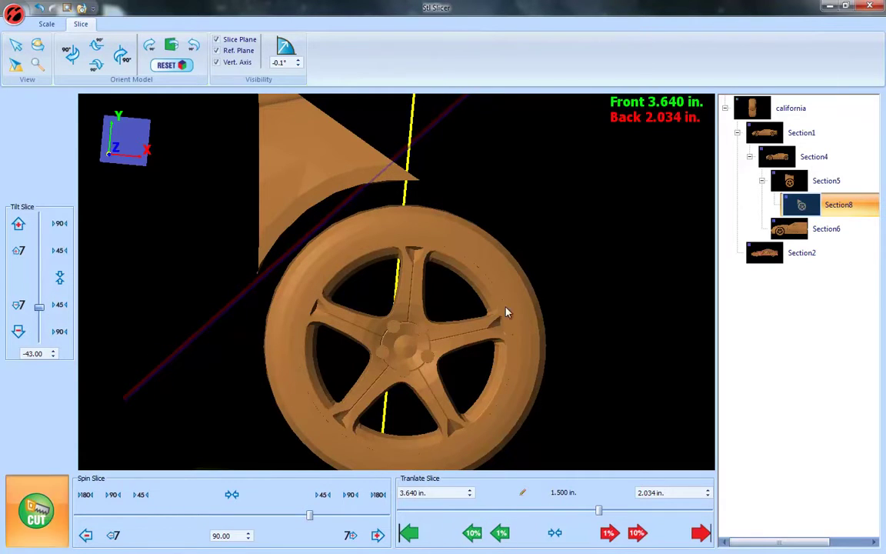
click(813, 253)
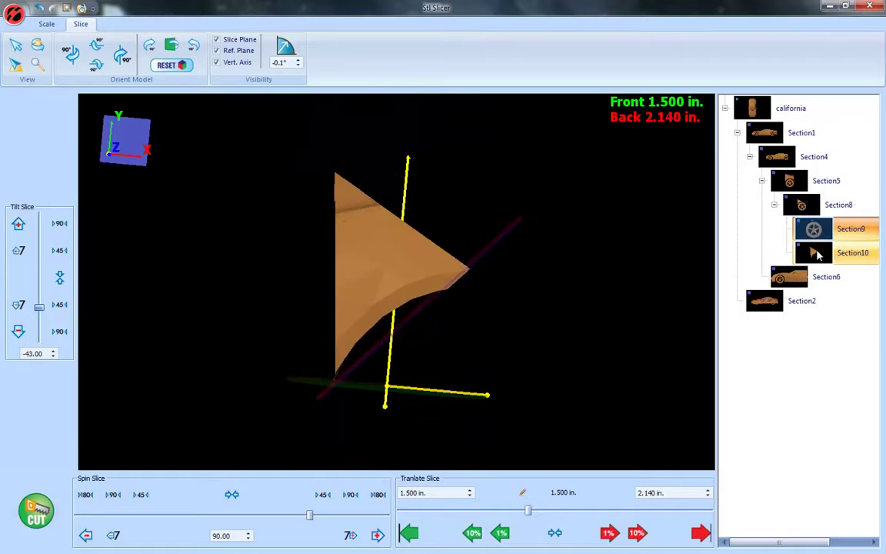
mouse_move(813, 252)
mouse_down()
mouse_move(806, 283)
mouse_move(805, 262)
mouse_up()
- Cut the fender remnant above the rear wheel off Section9 at 0.448 in. with a 90° tilt, and merge it into Section6
click(808, 235)
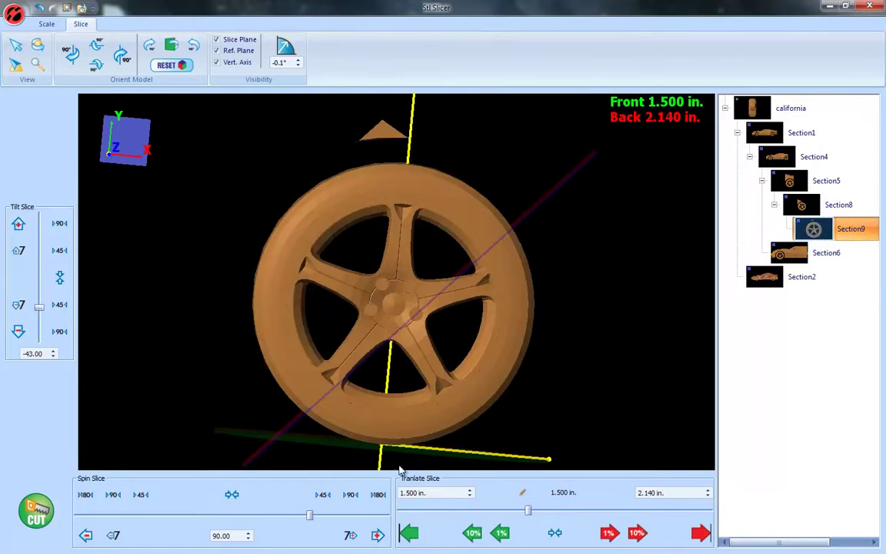
drag(40, 308, 40, 322)
click(59, 223)
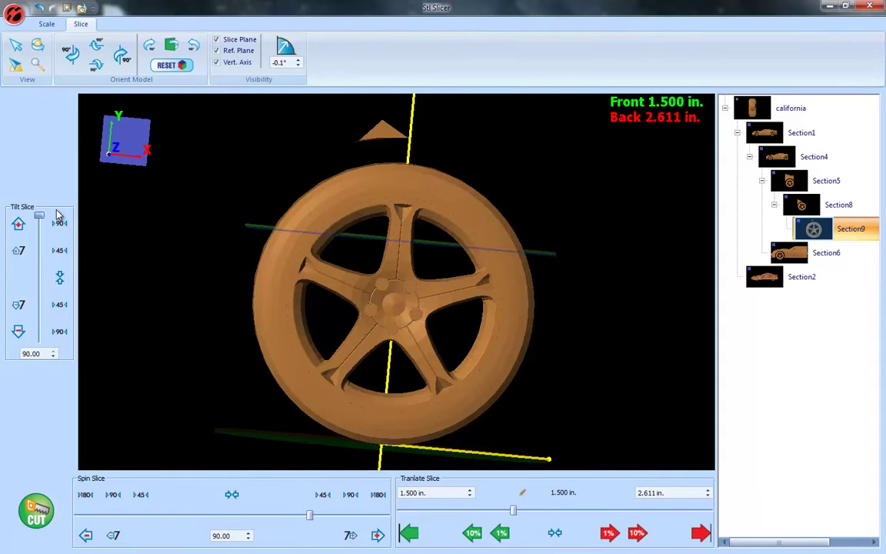
drag(514, 511, 435, 514)
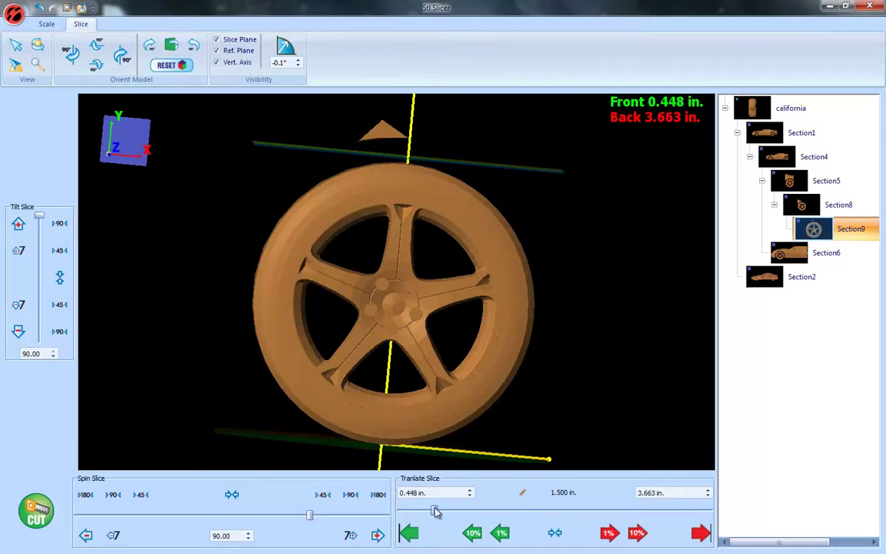
click(37, 520)
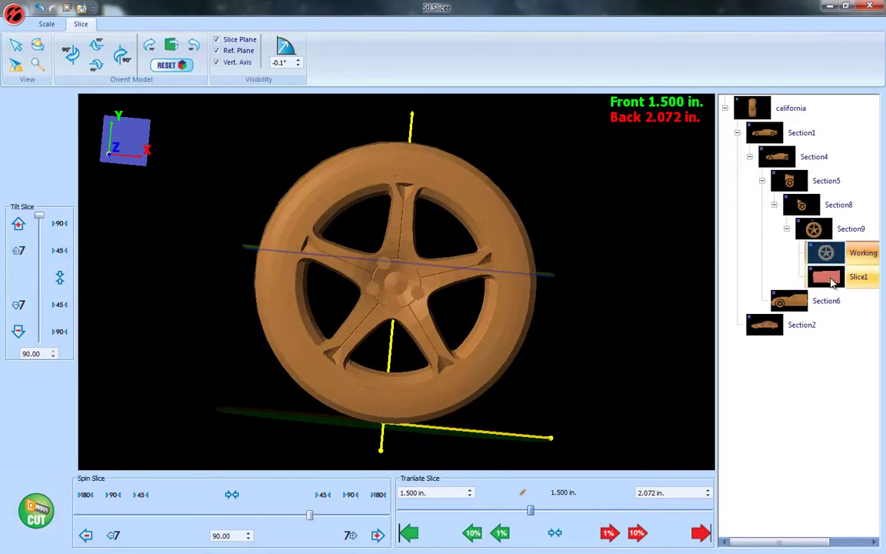
click(831, 283)
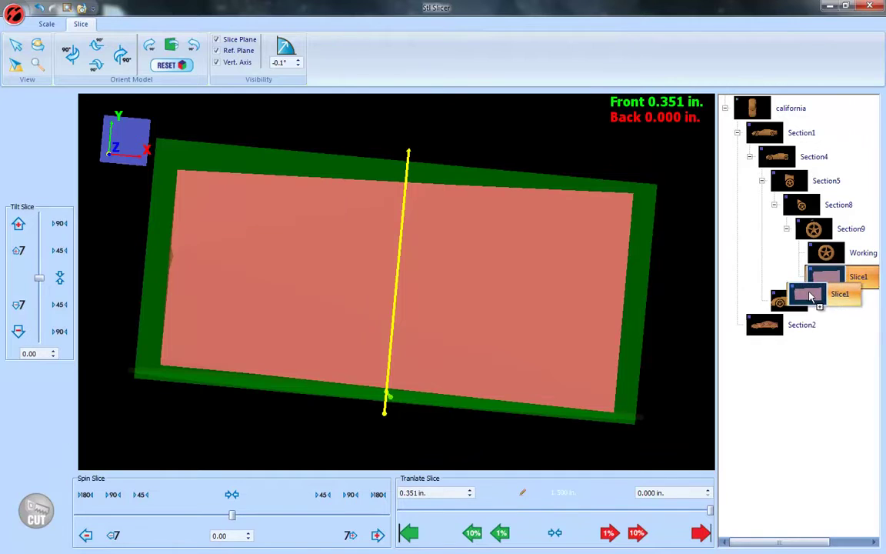
drag(811, 297, 754, 303)
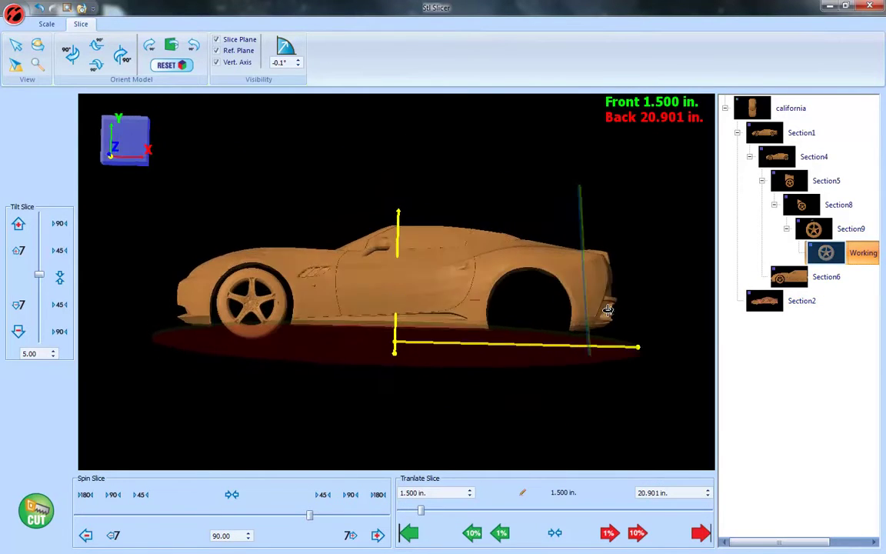
- Inspect the car body around the empty rear wheel arch and the separated rear wheel from several angles
drag(591, 318, 592, 314)
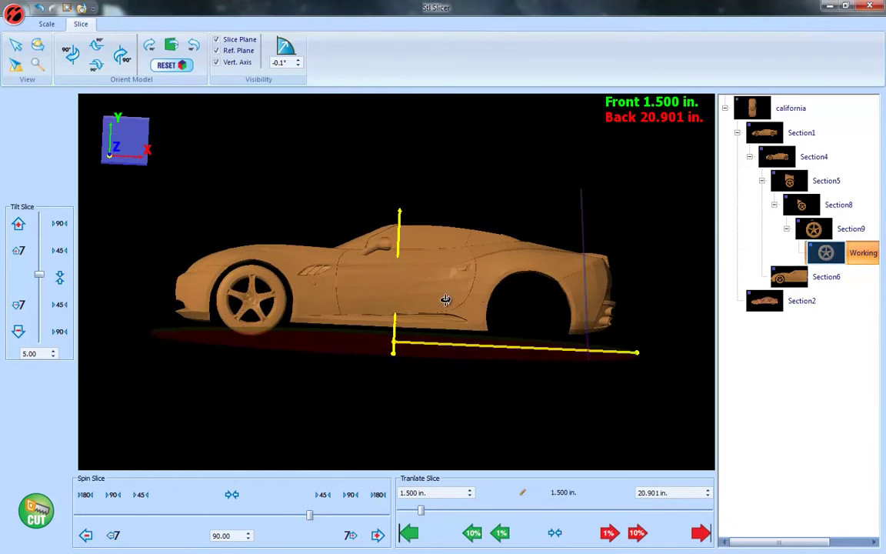
drag(445, 299, 487, 307)
click(814, 241)
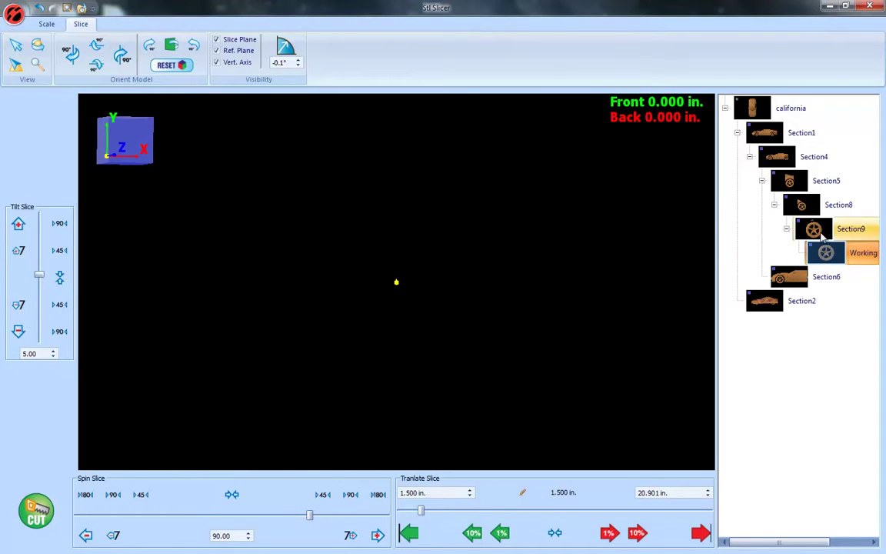
drag(416, 275, 369, 276)
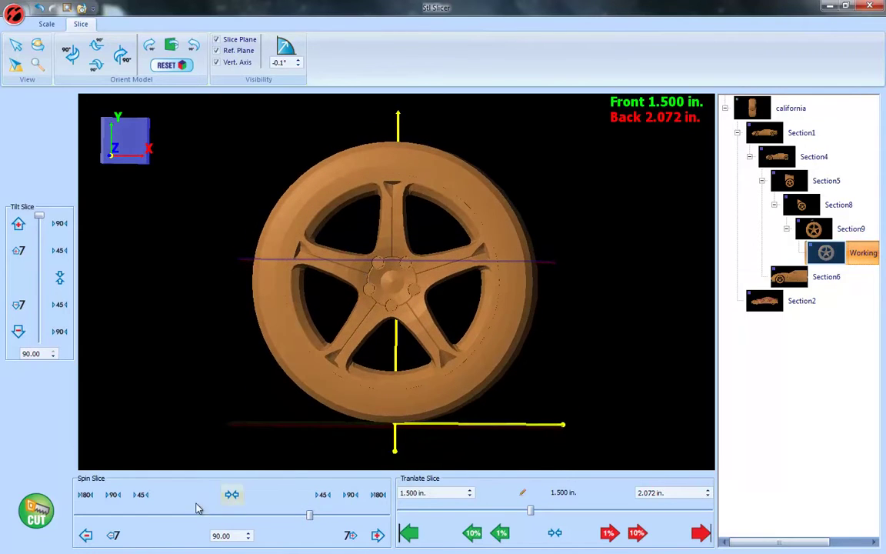
click(60, 276)
drag(471, 335, 436, 242)
- Cut the car body, Section6, vertically just behind the front wheel with the slice plane untilted
click(770, 277)
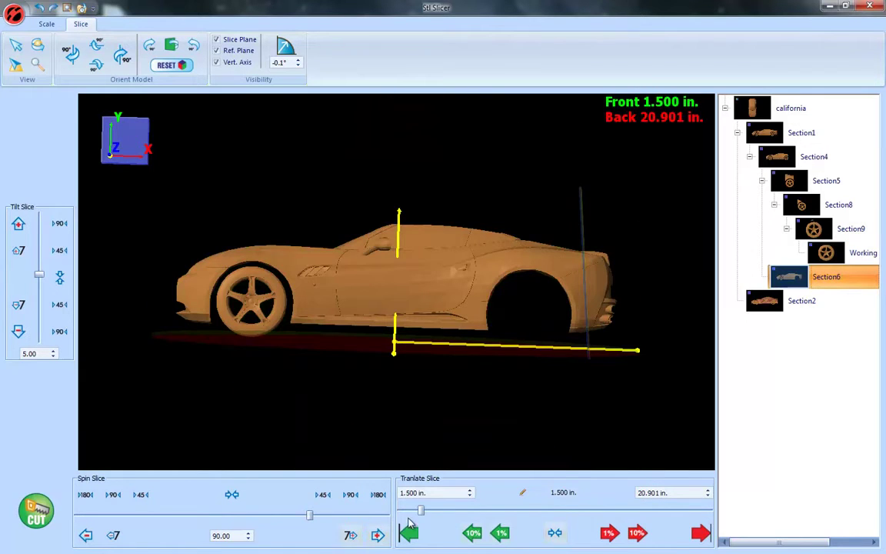
drag(430, 516, 556, 517)
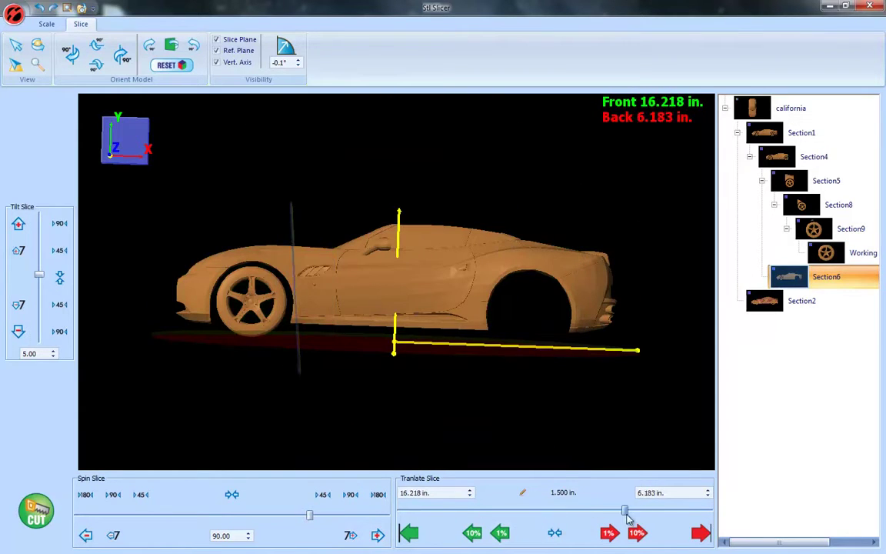
scroll(254, 316, up, 5)
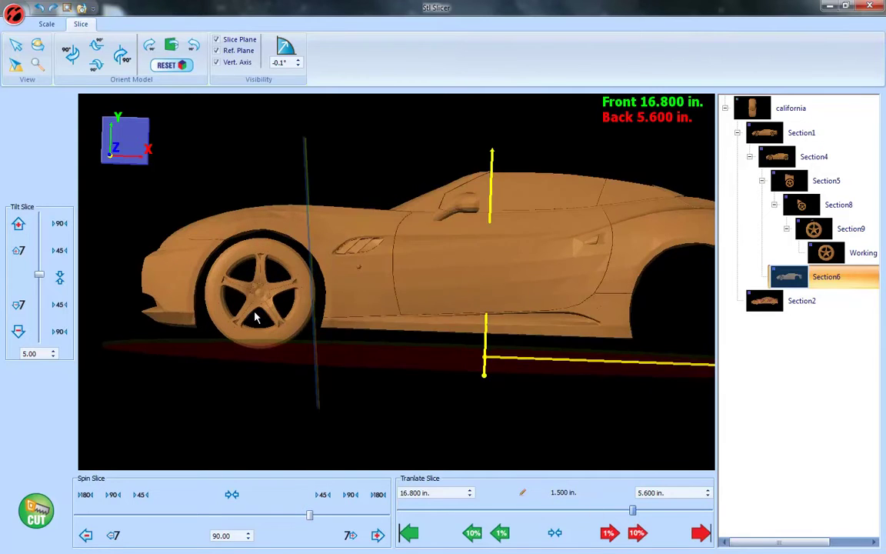
drag(635, 515, 633, 515)
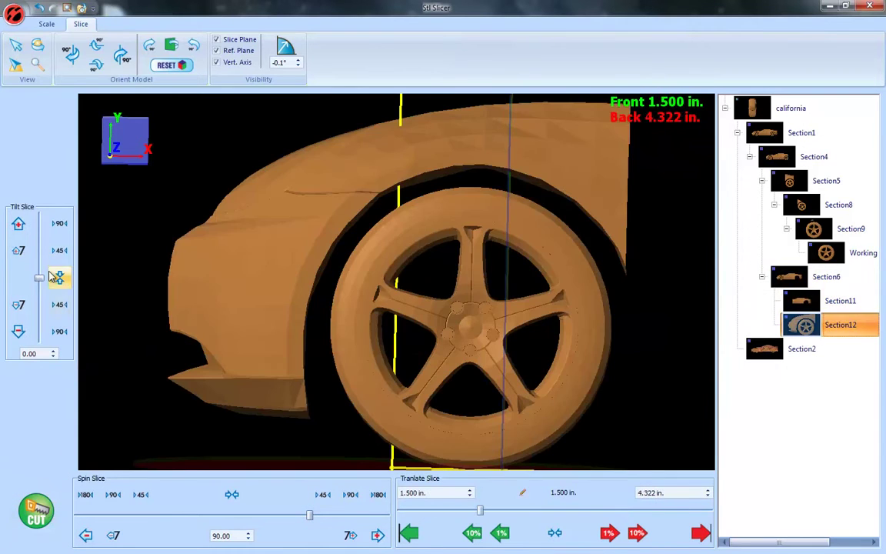
- Cut the fender portion behind the front wheel off Section12 with a 39° tilt, and merge it into the car body, Section11
click(42, 255)
click(36, 510)
click(810, 303)
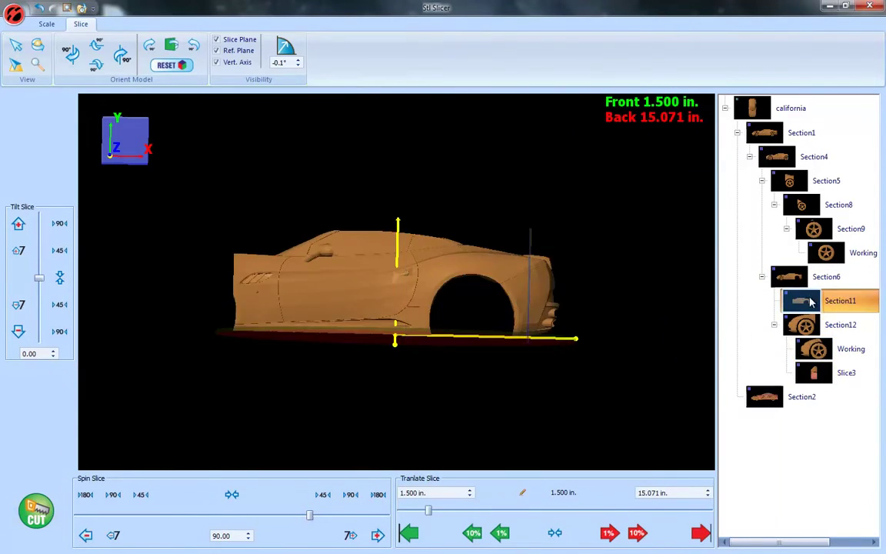
drag(821, 379, 816, 303)
- Cut the fender top above the front wheel off Section12's working piece with a nearly horizontal slice plane, and merge it into Section11
click(817, 326)
click(818, 350)
drag(39, 251, 42, 214)
drag(500, 512, 469, 512)
drag(39, 215, 39, 221)
drag(469, 511, 467, 511)
click(37, 510)
drag(818, 375, 810, 300)
- Cut the car's nose off Section12's working piece ahead of the front wheel with an untilted slice plane, and merge it into Section11
click(811, 325)
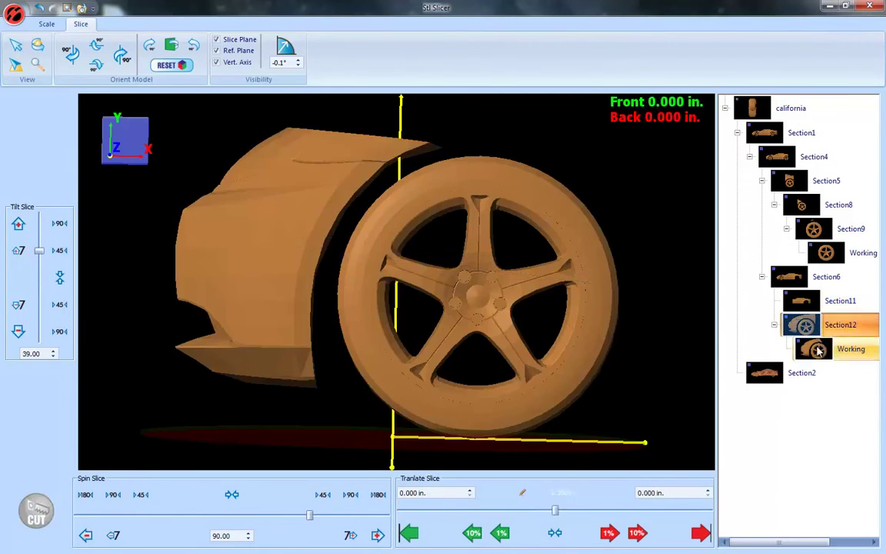
click(816, 349)
drag(40, 223, 39, 289)
drag(481, 511, 598, 511)
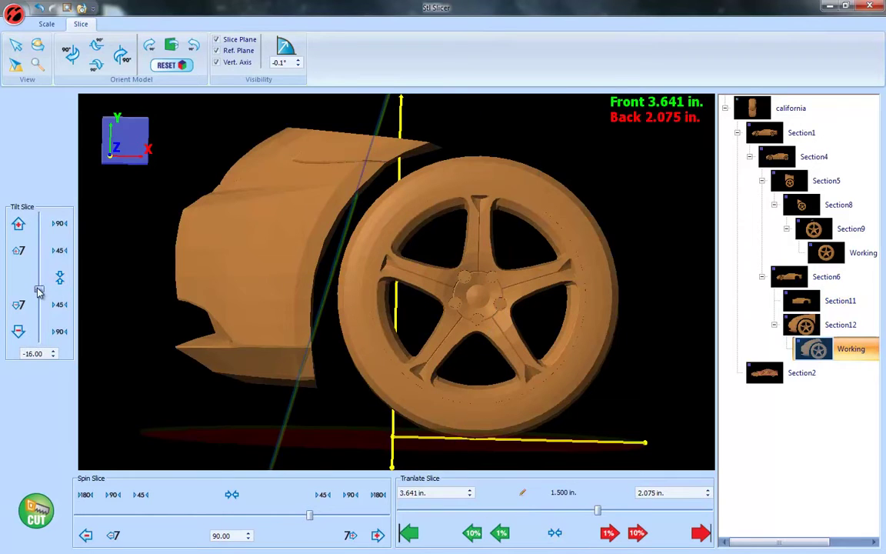
drag(39, 289, 39, 278)
click(21, 537)
click(802, 300)
- Cut the leftover fender corner off the front wheel piece, Section13, with the slice plane tilted -46°
click(847, 347)
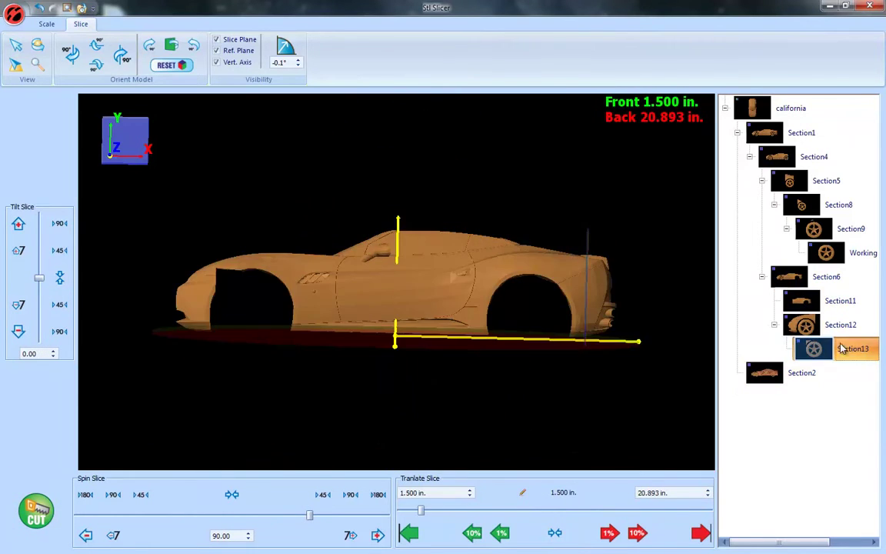
drag(40, 281, 43, 317)
click(35, 510)
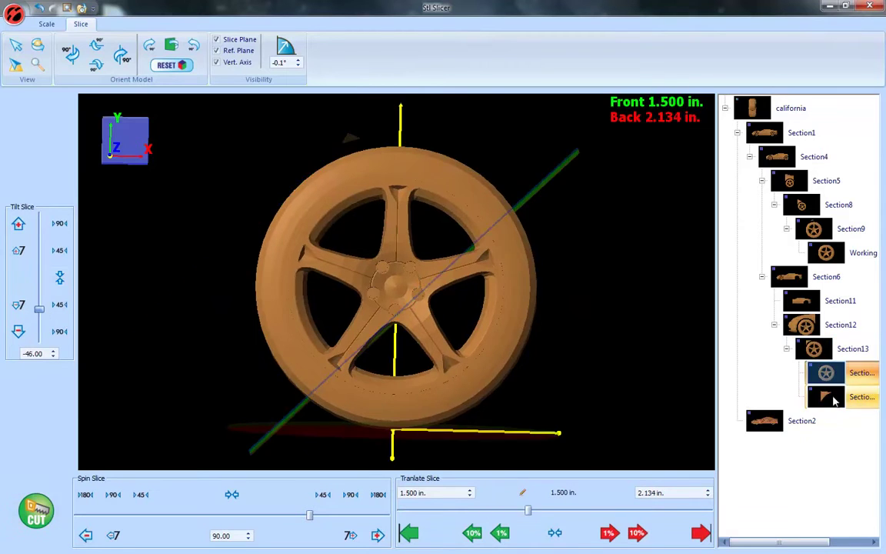
- Merge the loose fender corner into Section11, along with the last fragment cut off above the front wheel with a -67° tilt at 3.661 in
click(812, 300)
click(828, 374)
drag(39, 310, 40, 325)
drag(522, 512, 696, 511)
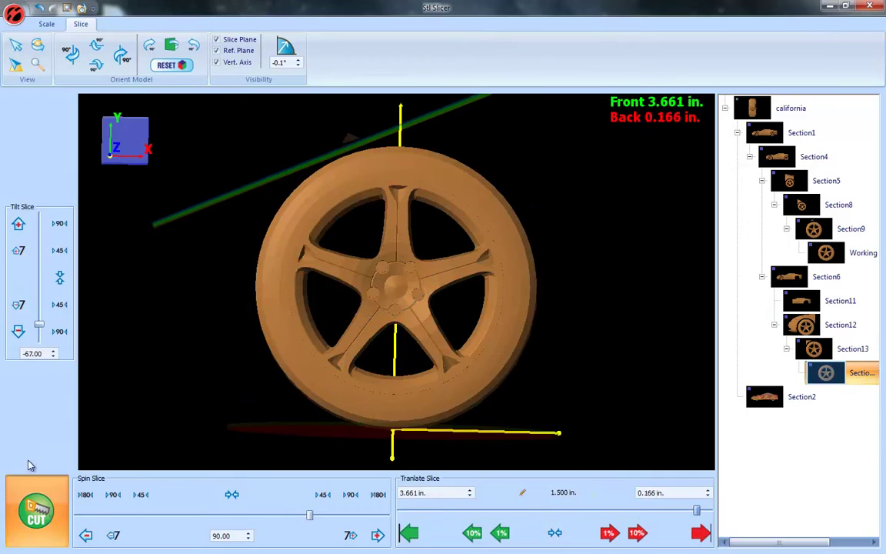
click(35, 510)
drag(843, 420, 809, 307)
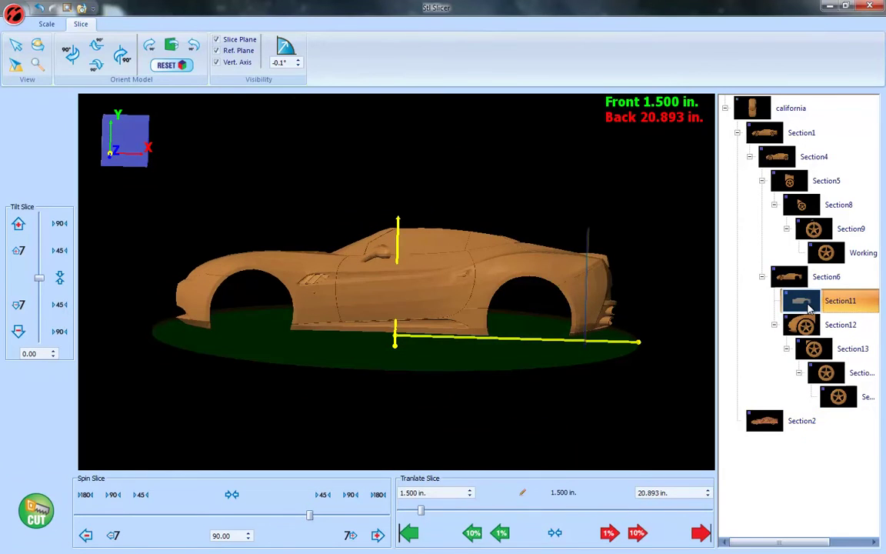
- Merge the wheel-less car body side, Section11, into the other half of the car, Section2, and inspect the combined body
drag(479, 319, 566, 310)
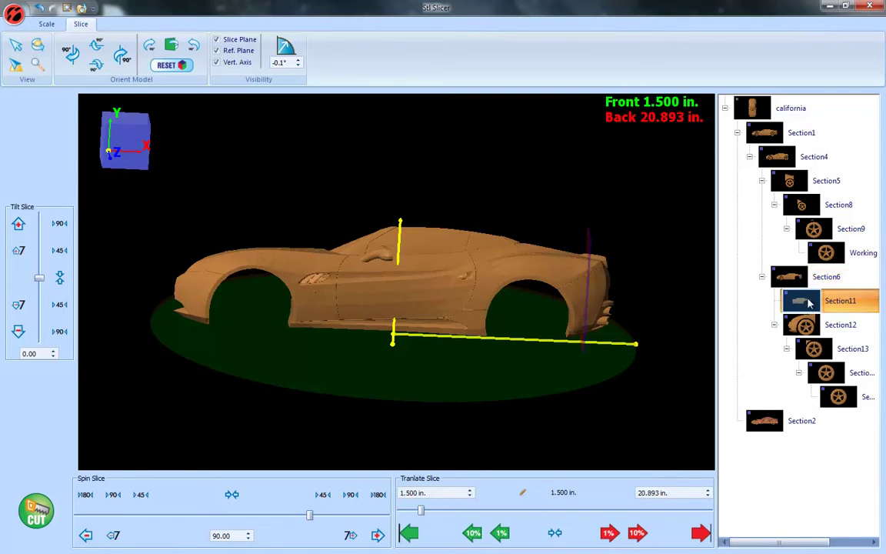
drag(810, 304, 771, 420)
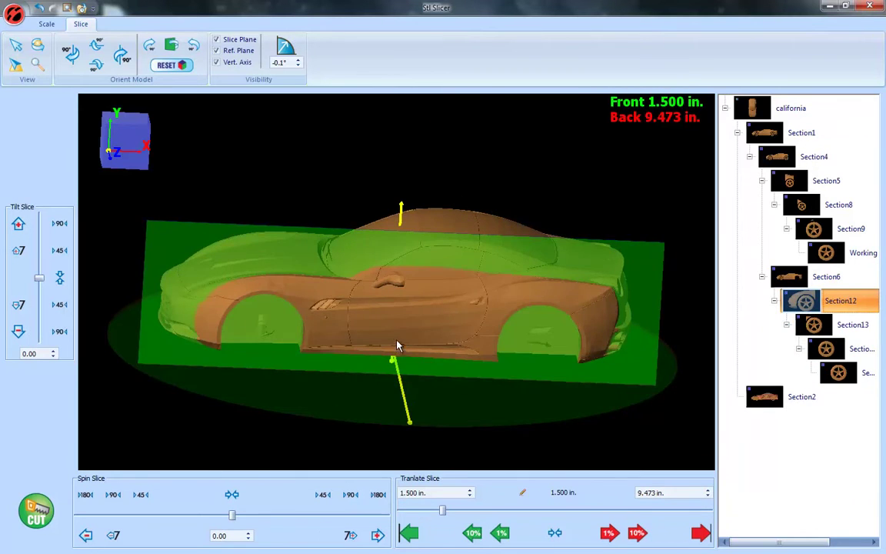
drag(463, 296, 383, 290)
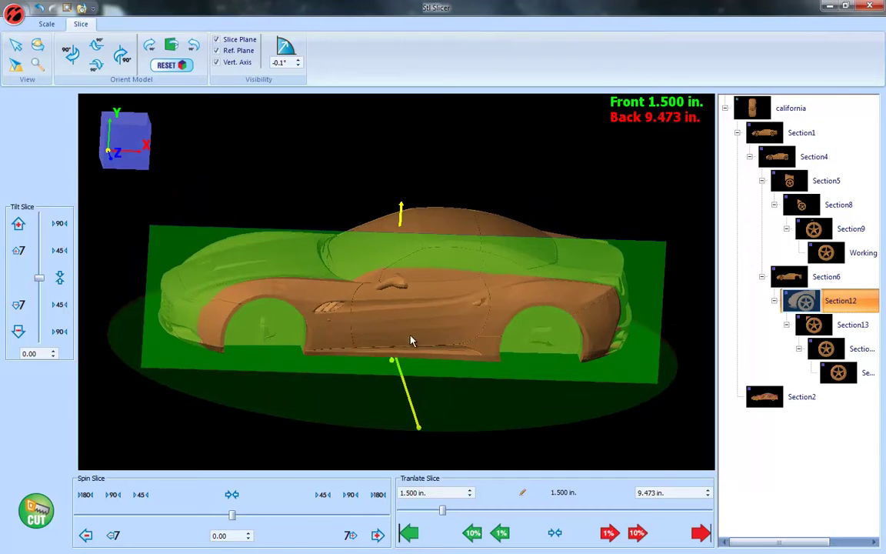
drag(410, 341, 427, 388)
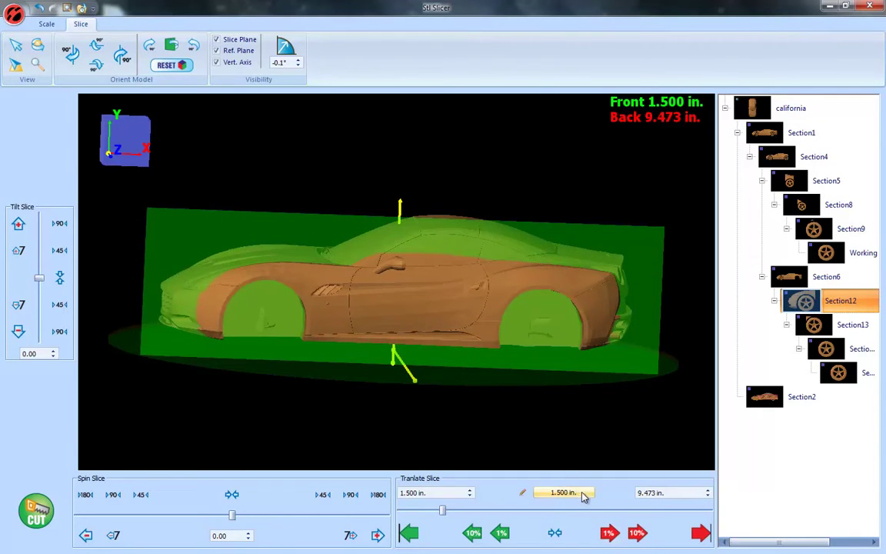
drag(344, 294, 444, 302)
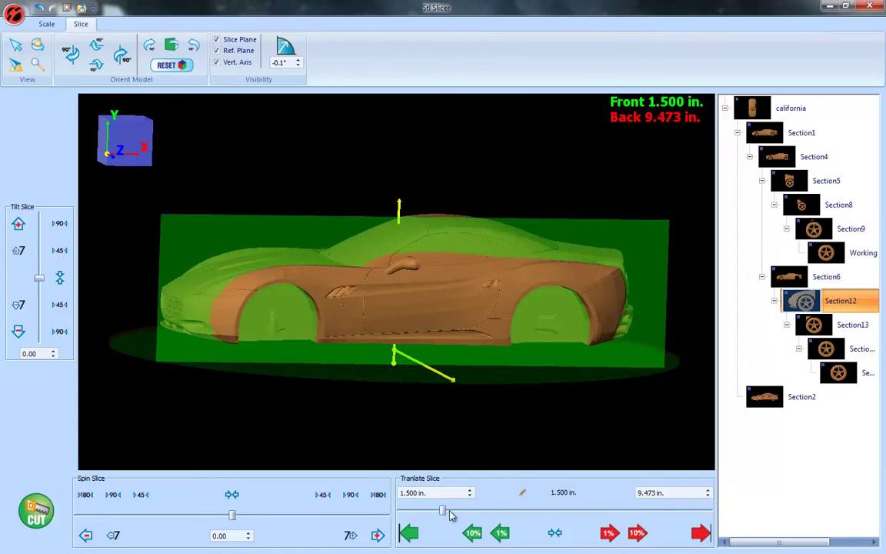